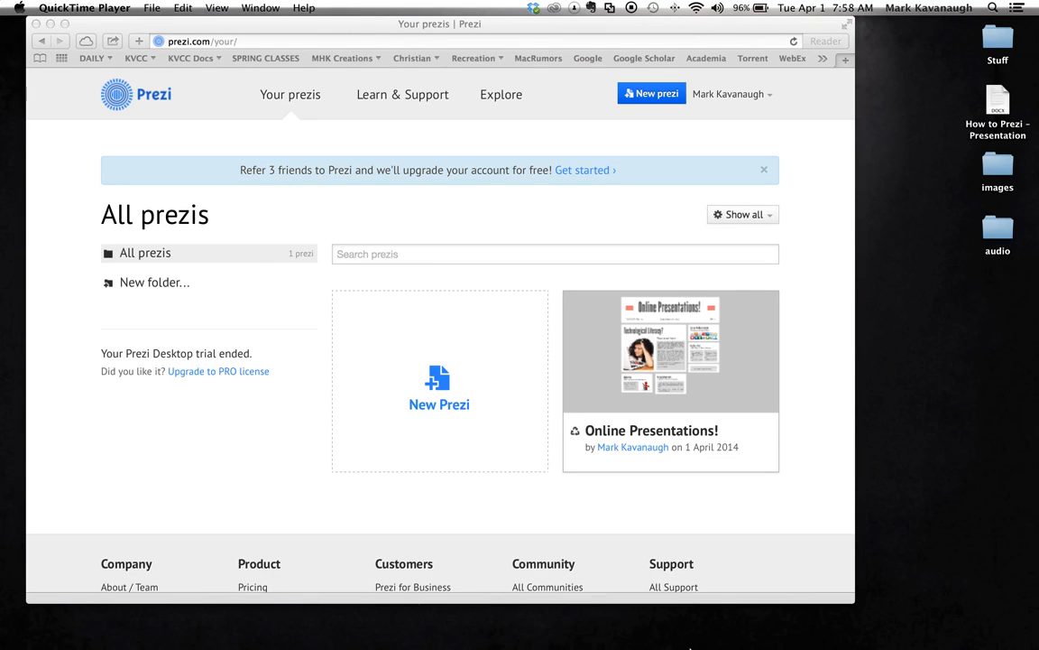
Switch to Word to review the How to Prezi – Presentation script, moving its window clear of the desktop folders.
{"action": "mouse_move", "coordinate": [684, 636]}
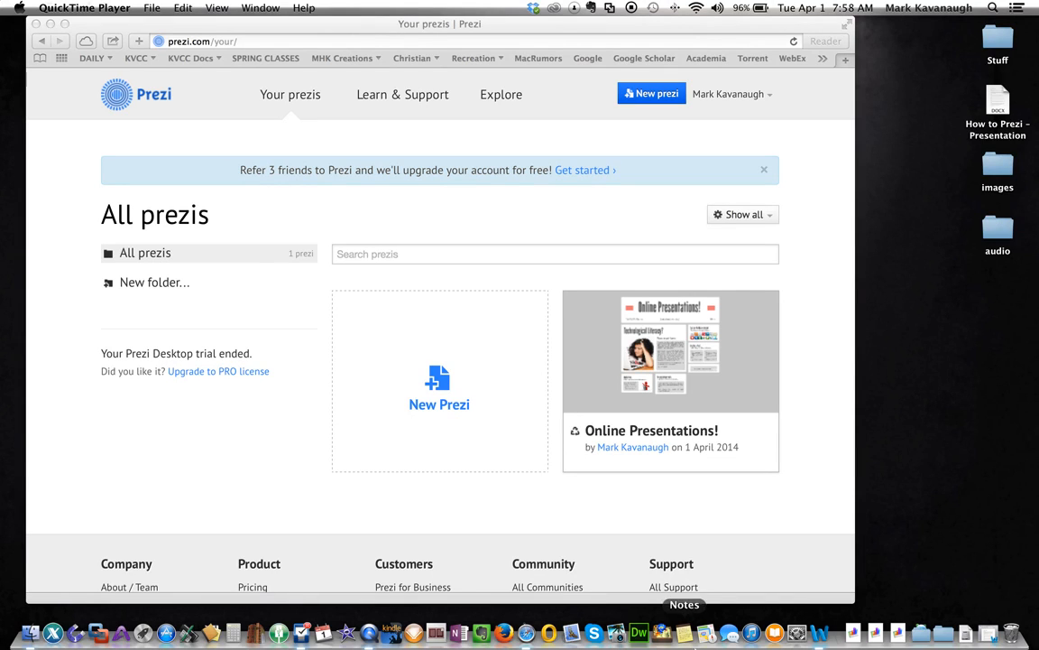
{"action": "left_click", "coordinate": [820, 634]}
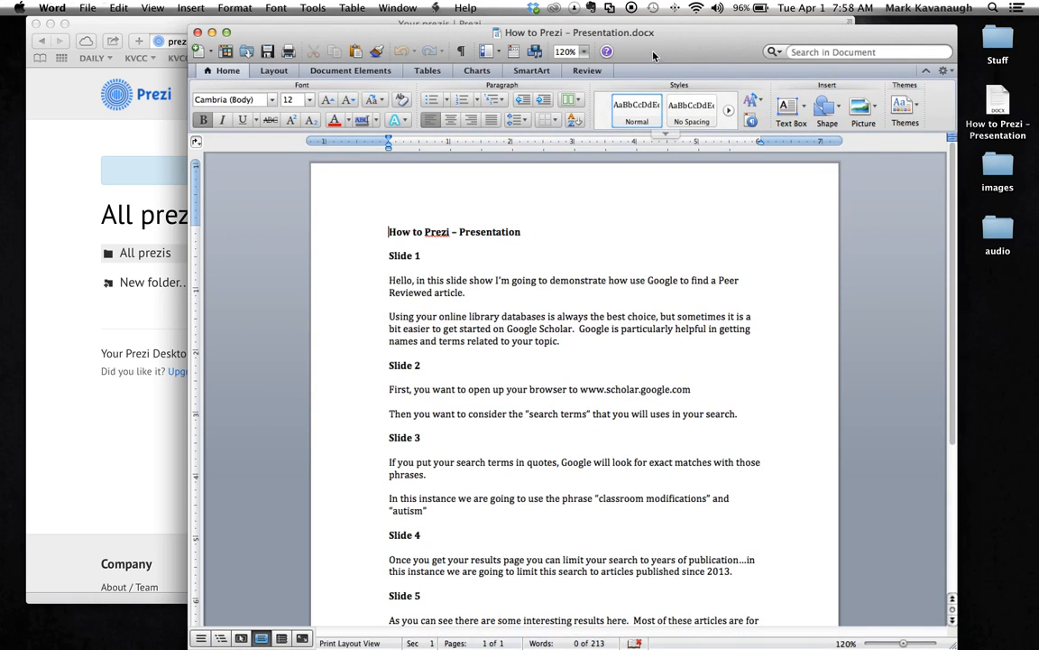
{"action": "left_click_drag", "start_coordinate": [653, 56], "coordinate": [557, 47]}
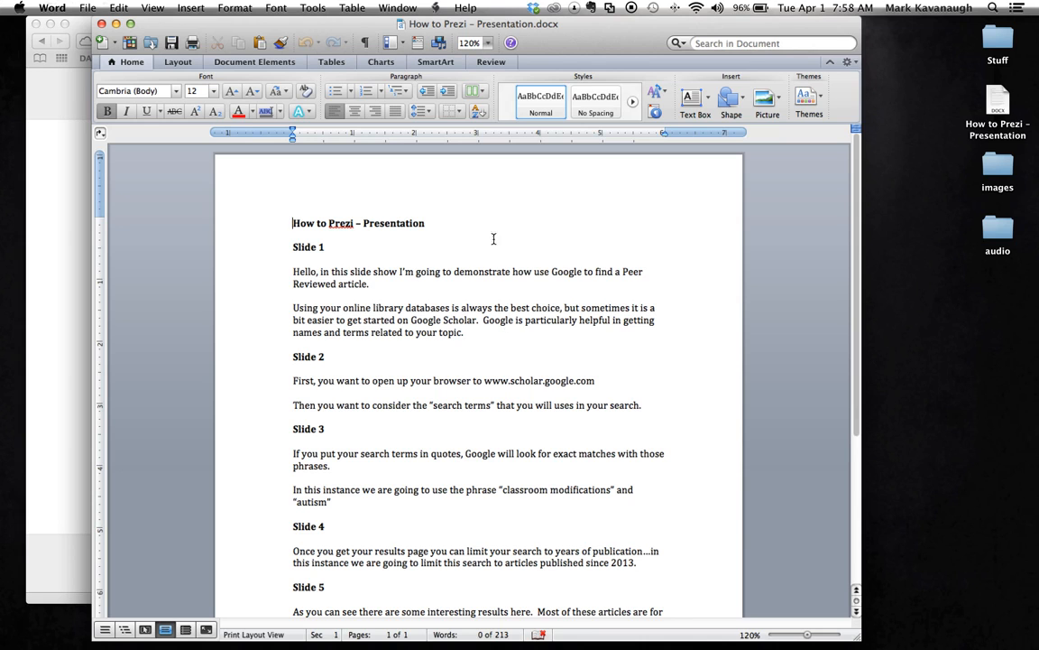
{"action": "left_click_drag", "start_coordinate": [573, 27], "coordinate": [491, 31]}
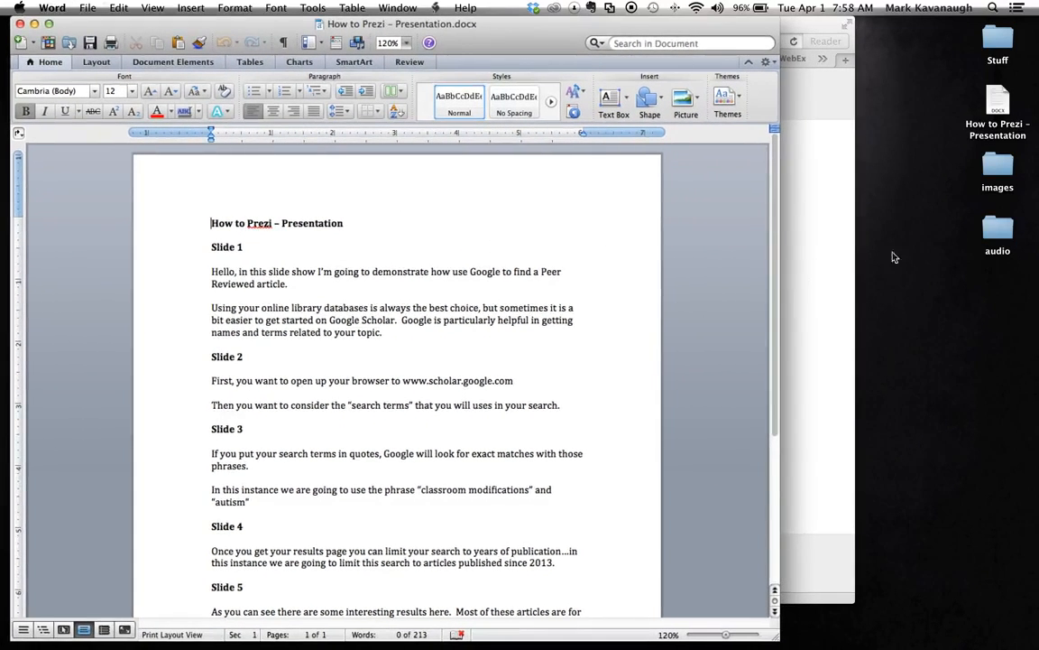
Check the slide recordings in the desktop's audio folder, and close both the folder and the script document.
{"action": "left_click", "coordinate": [998, 231]}
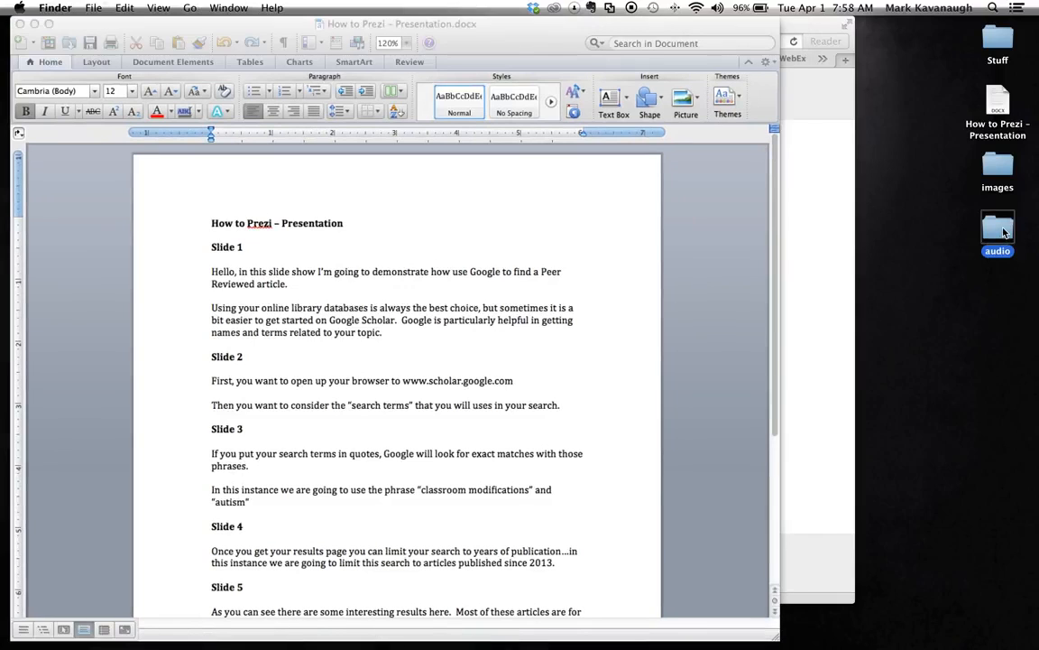
{"action": "double_click", "coordinate": [1002, 231]}
{"action": "mouse_move", "coordinate": [429, 179]}
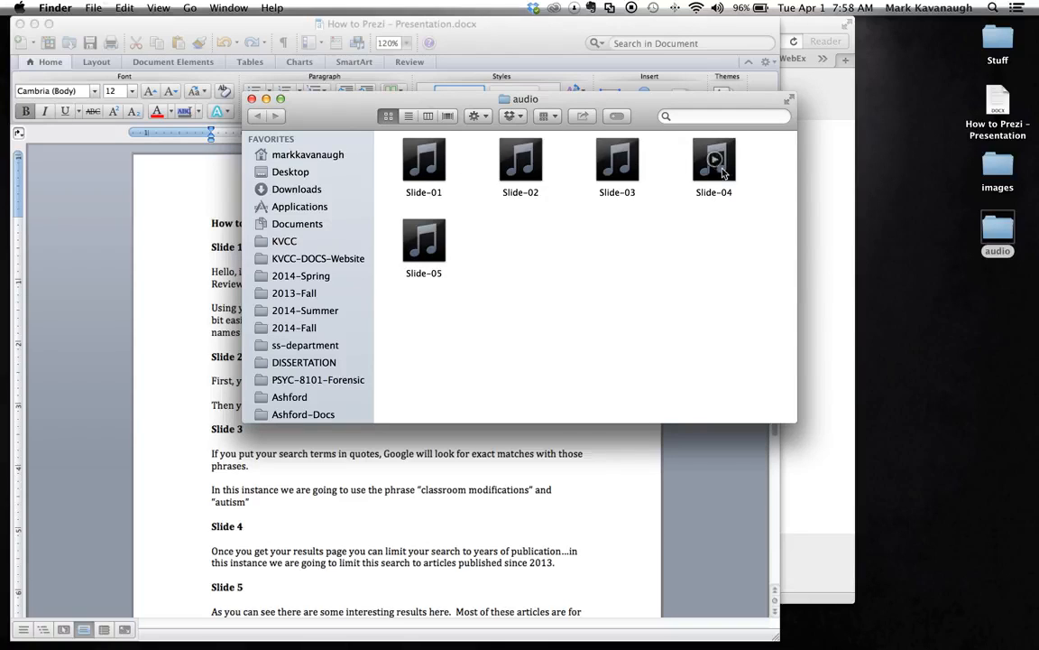
{"action": "mouse_move", "coordinate": [427, 236]}
{"action": "left_click", "coordinate": [252, 98]}
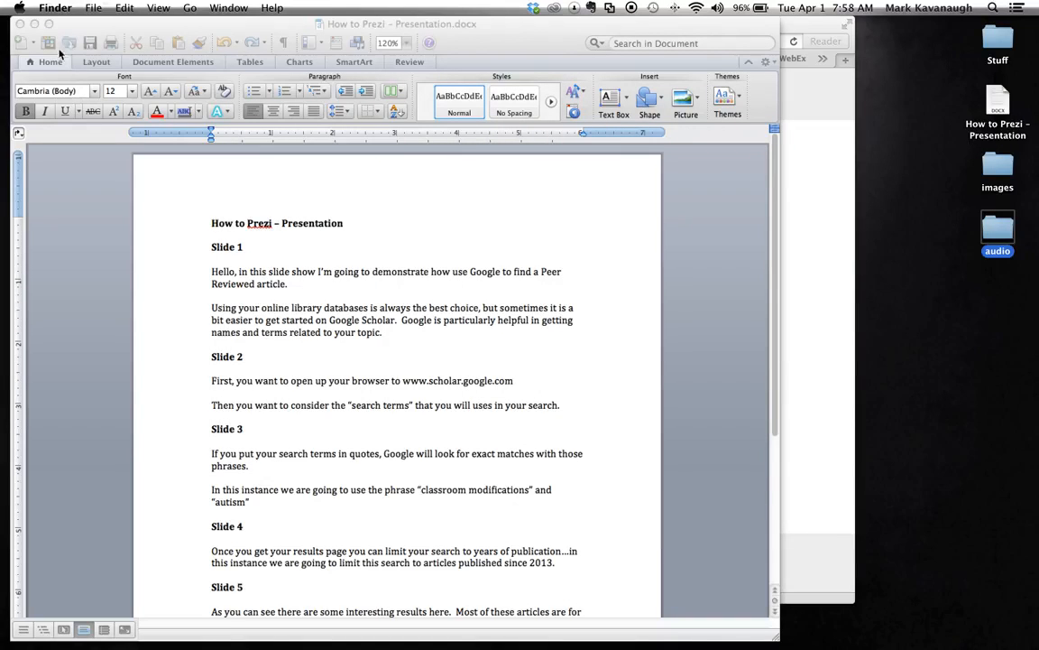
{"action": "left_click", "coordinate": [20, 23]}
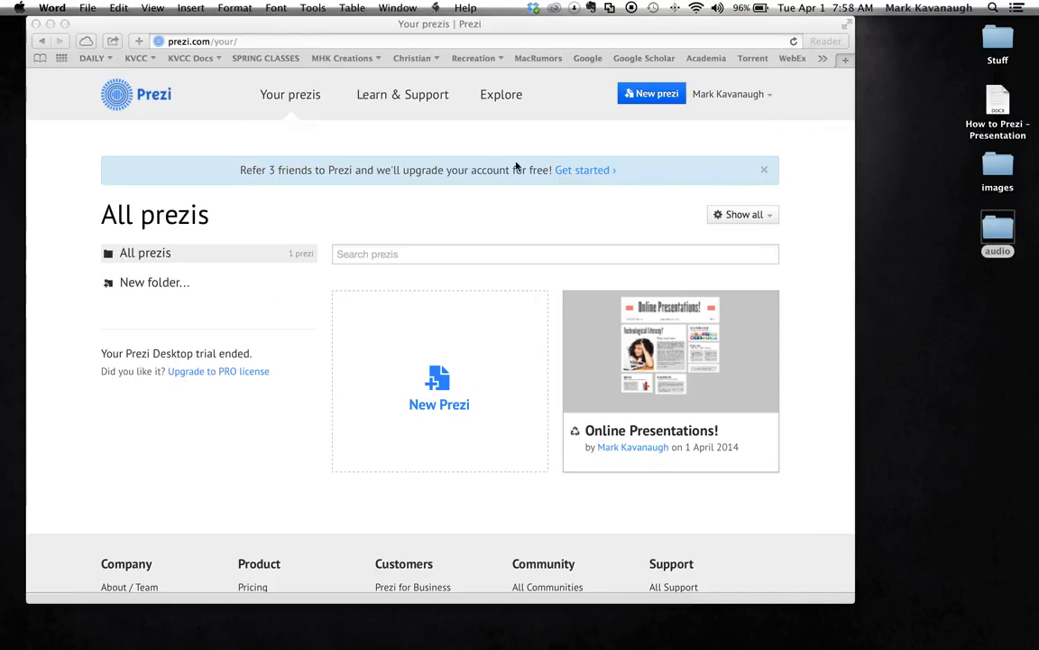
Check the slide pictures in the desktop's images folder, close it, and return to the Prezi page in Safari.
{"action": "double_click", "coordinate": [998, 177]}
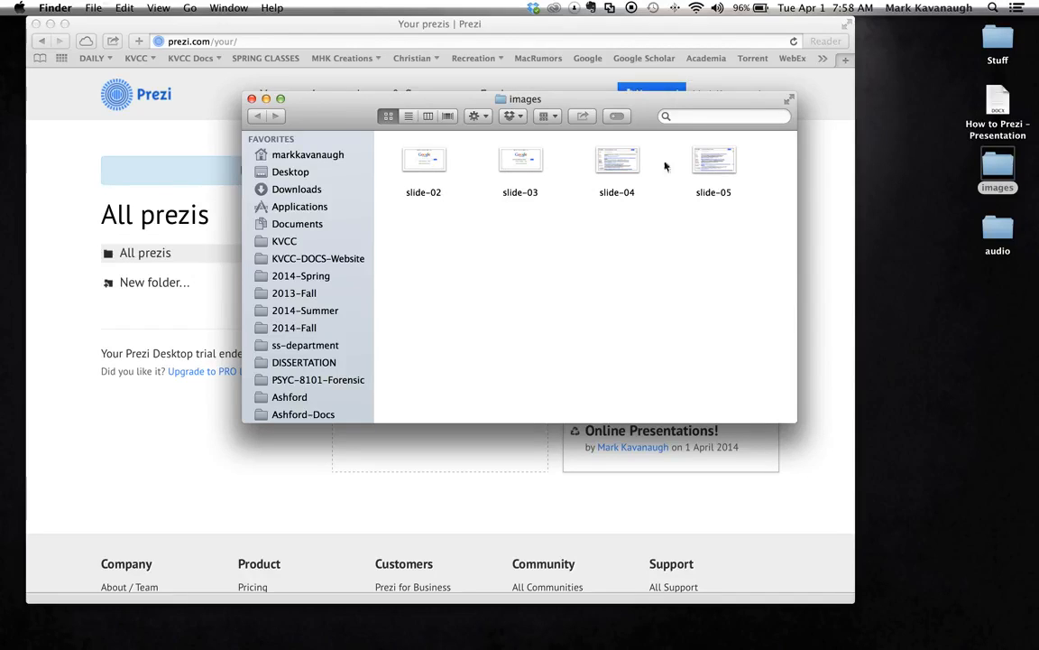
{"action": "left_click", "coordinate": [252, 99]}
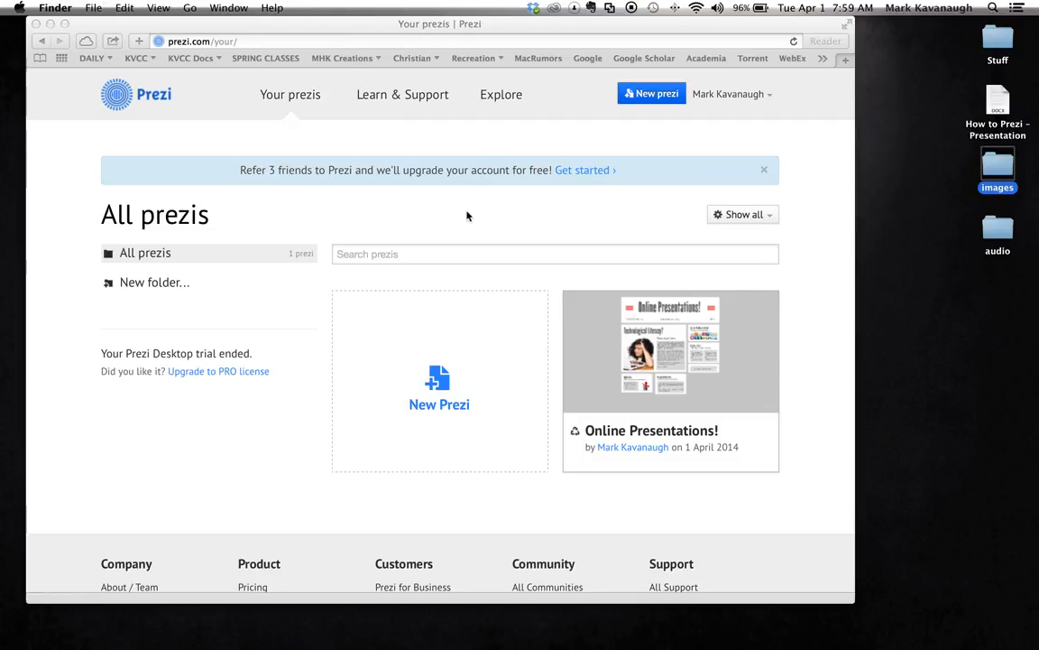
{"action": "left_click", "coordinate": [231, 442]}
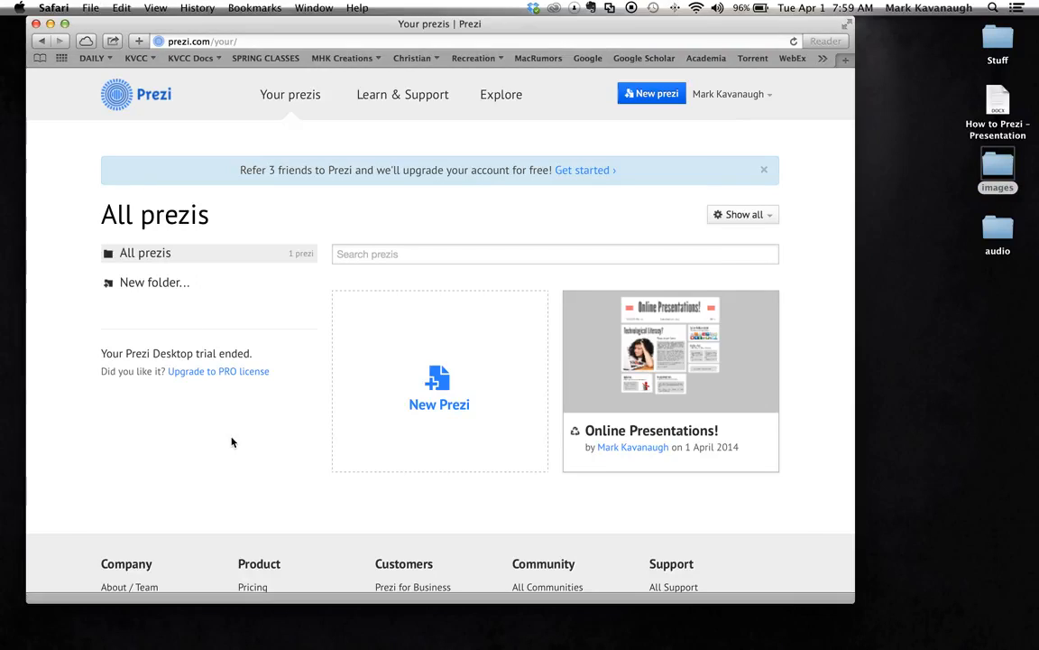
Create a new prezi from the Mobility template found among the additional templates.
{"action": "left_click", "coordinate": [440, 383]}
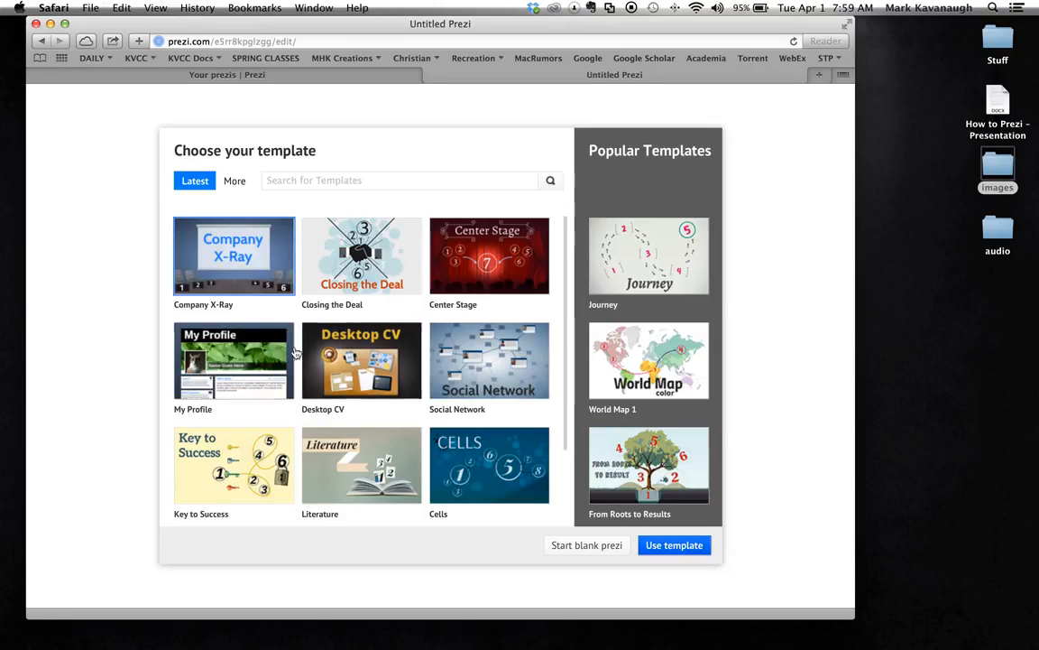
{"action": "left_click", "coordinate": [235, 181]}
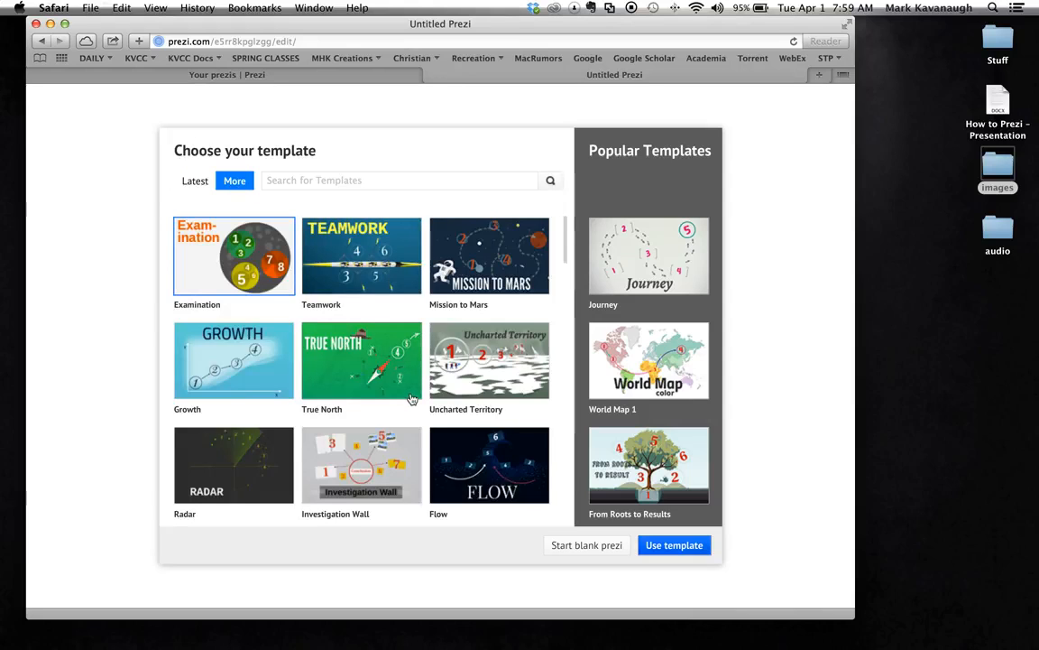
{"action": "scroll", "coordinate": [411, 399], "scroll_direction": "down", "scroll_amount": 10}
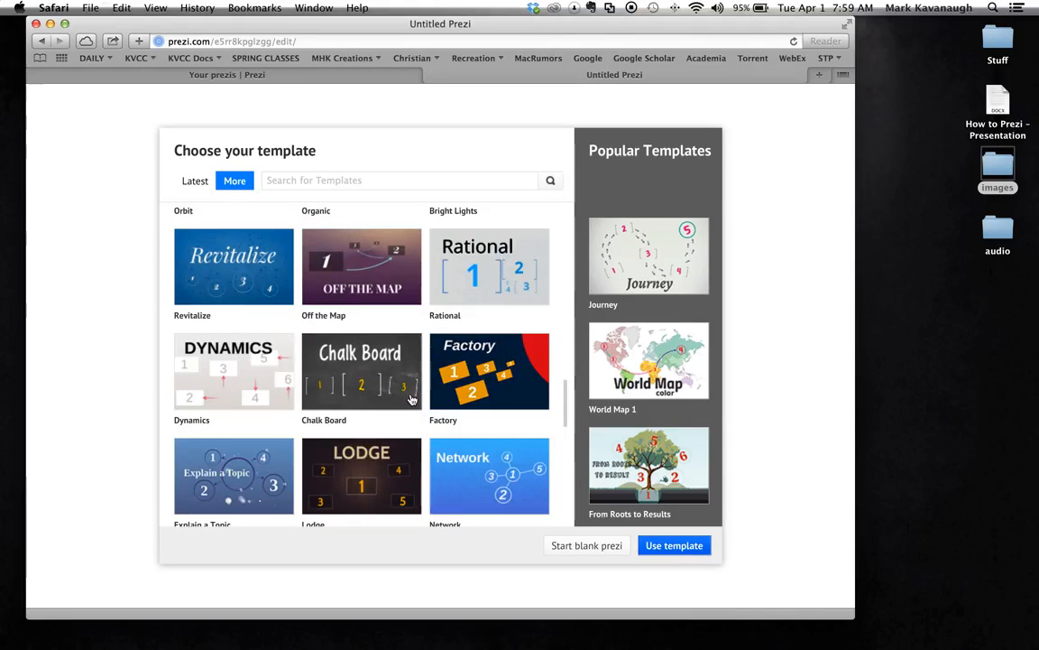
{"action": "scroll", "coordinate": [411, 399], "scroll_direction": "up", "scroll_amount": 5}
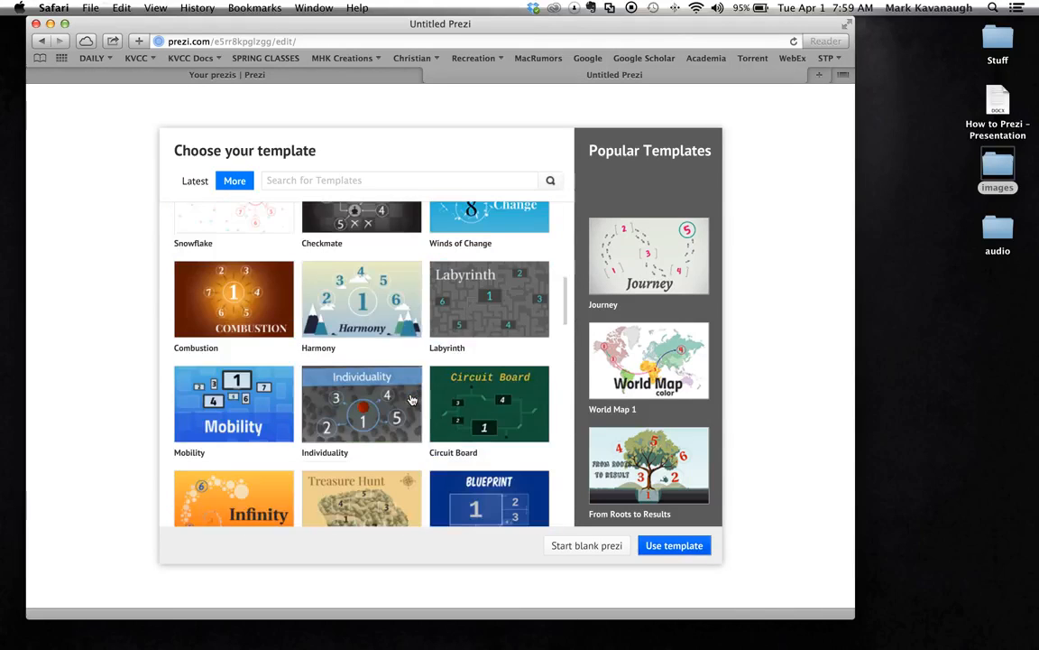
{"action": "scroll", "coordinate": [410, 399], "scroll_direction": "down", "scroll_amount": 2}
{"action": "scroll", "coordinate": [241, 334], "scroll_direction": "down", "scroll_amount": 5}
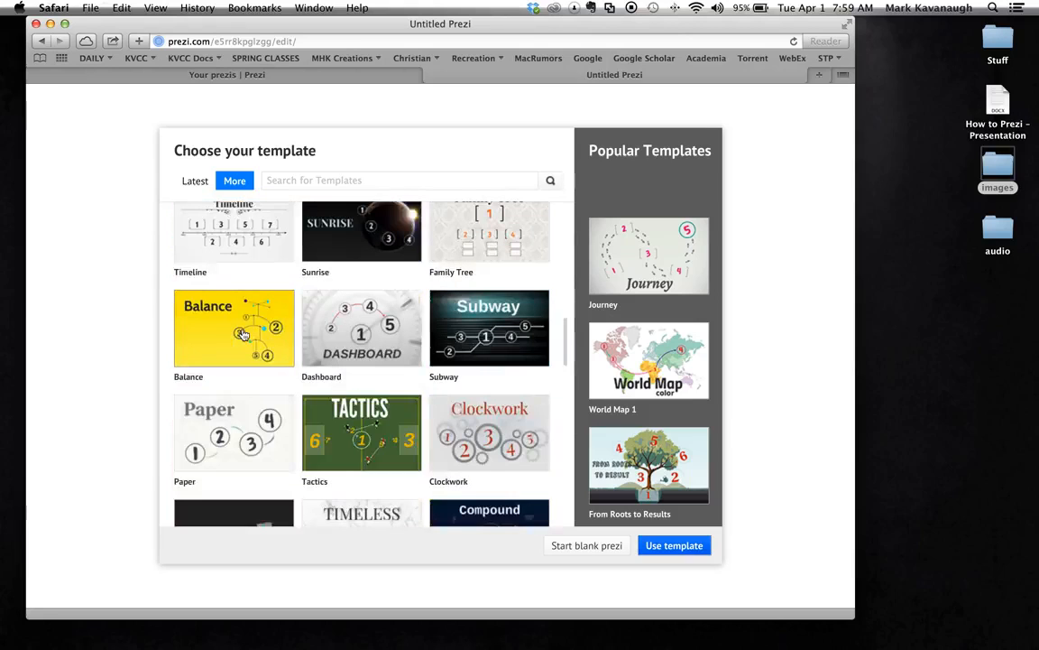
{"action": "scroll", "coordinate": [242, 335], "scroll_direction": "up", "scroll_amount": 15}
{"action": "scroll", "coordinate": [242, 334], "scroll_direction": "down", "scroll_amount": 8}
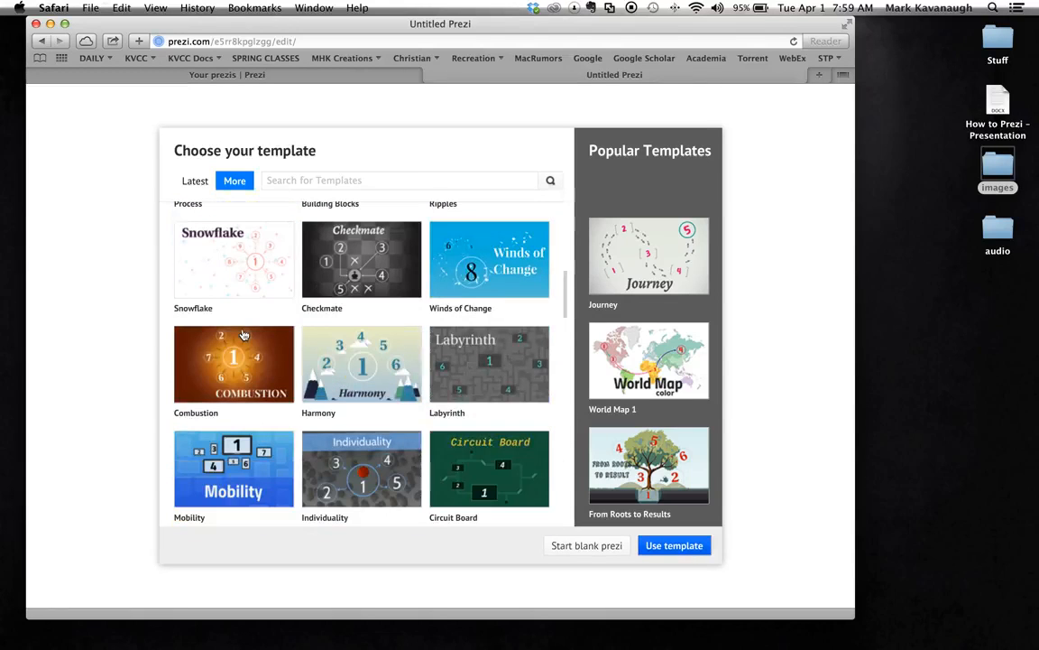
{"action": "left_click", "coordinate": [232, 468]}
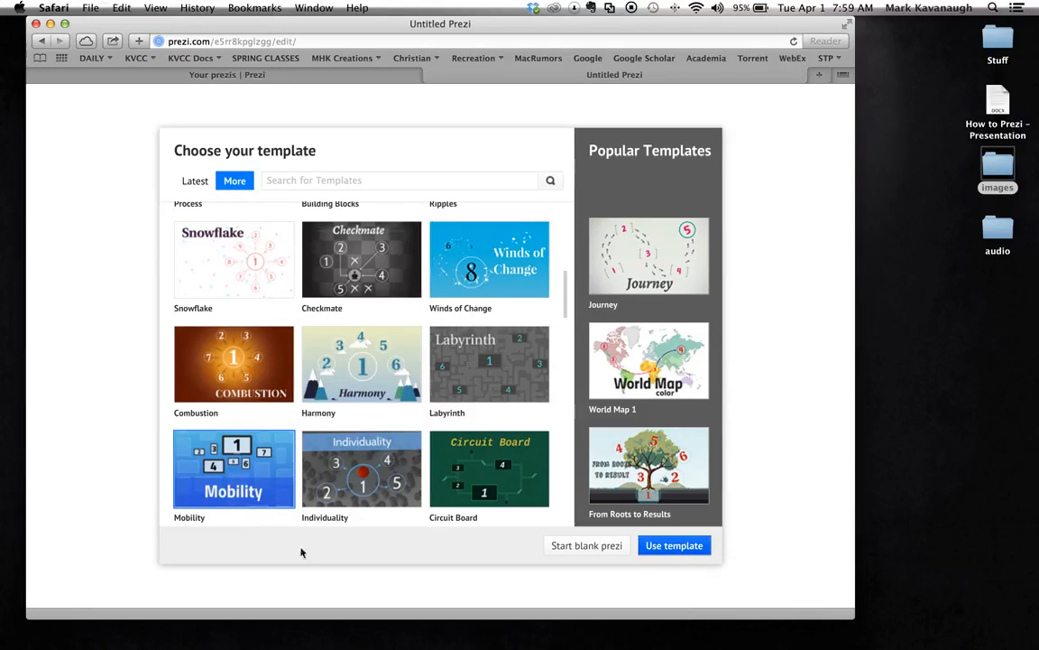
{"action": "left_click", "coordinate": [679, 550]}
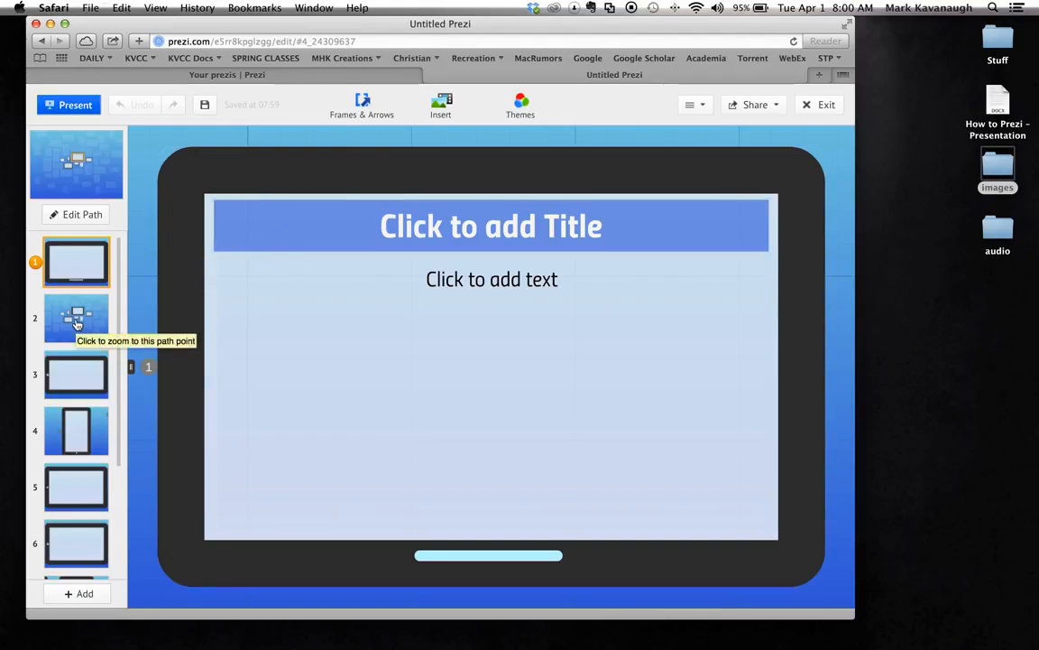
Delete the two portrait tablet frames and their content from the prezi's overview.
{"action": "scroll", "coordinate": [77, 323], "scroll_direction": "down", "scroll_amount": 2}
{"action": "scroll", "coordinate": [76, 323], "scroll_direction": "up", "scroll_amount": 2}
{"action": "left_click", "coordinate": [76, 323]}
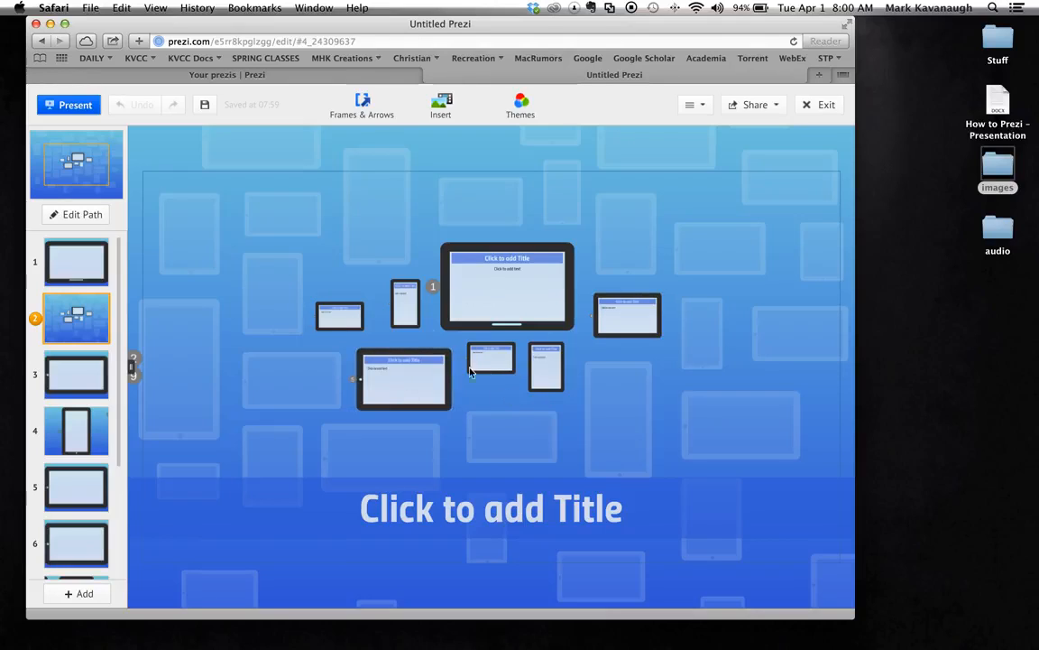
{"action": "left_click", "coordinate": [405, 307]}
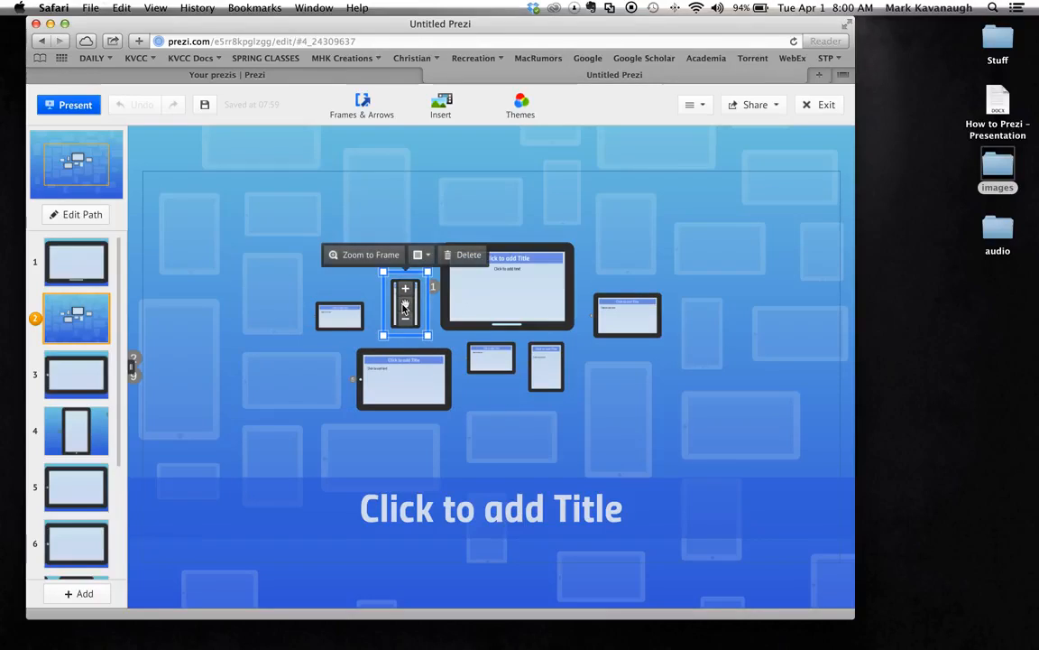
{"action": "left_click", "coordinate": [468, 257]}
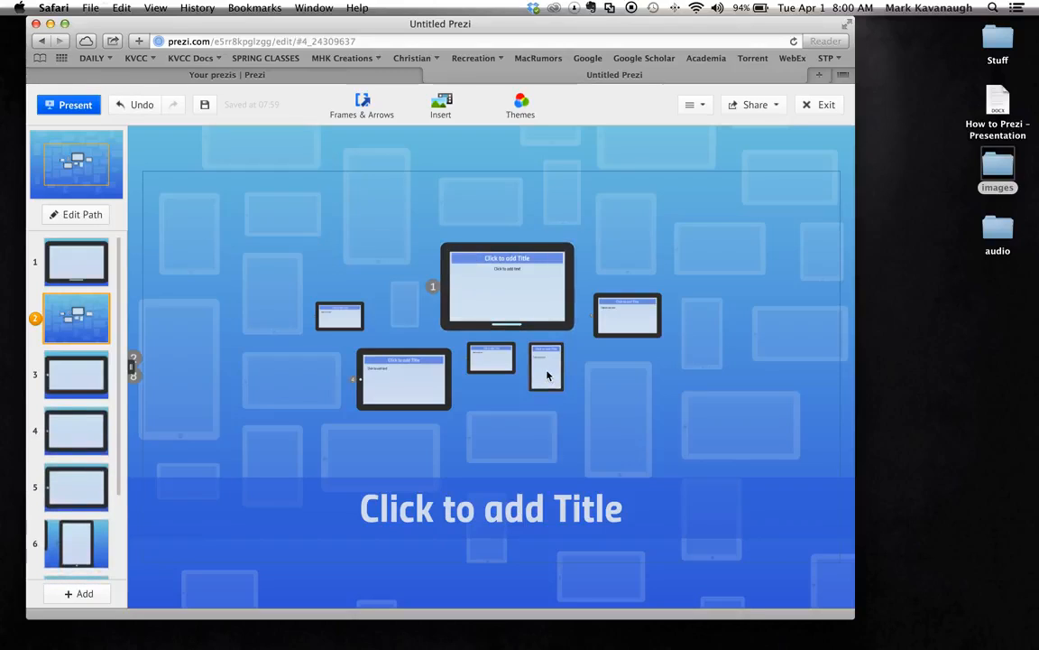
{"action": "left_click", "coordinate": [547, 375]}
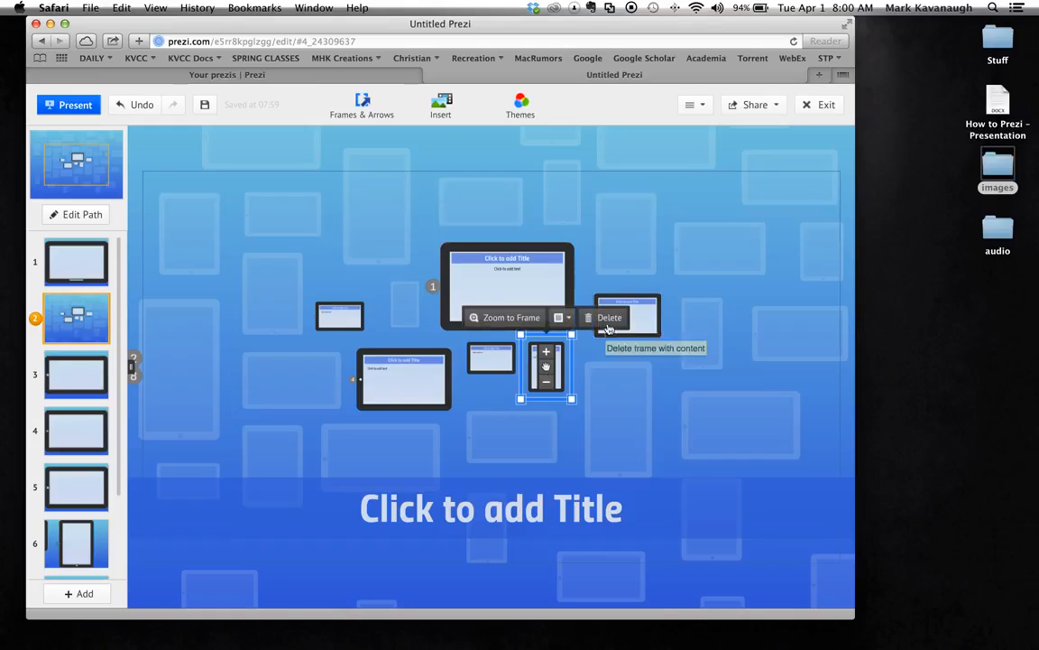
{"action": "left_click", "coordinate": [610, 318]}
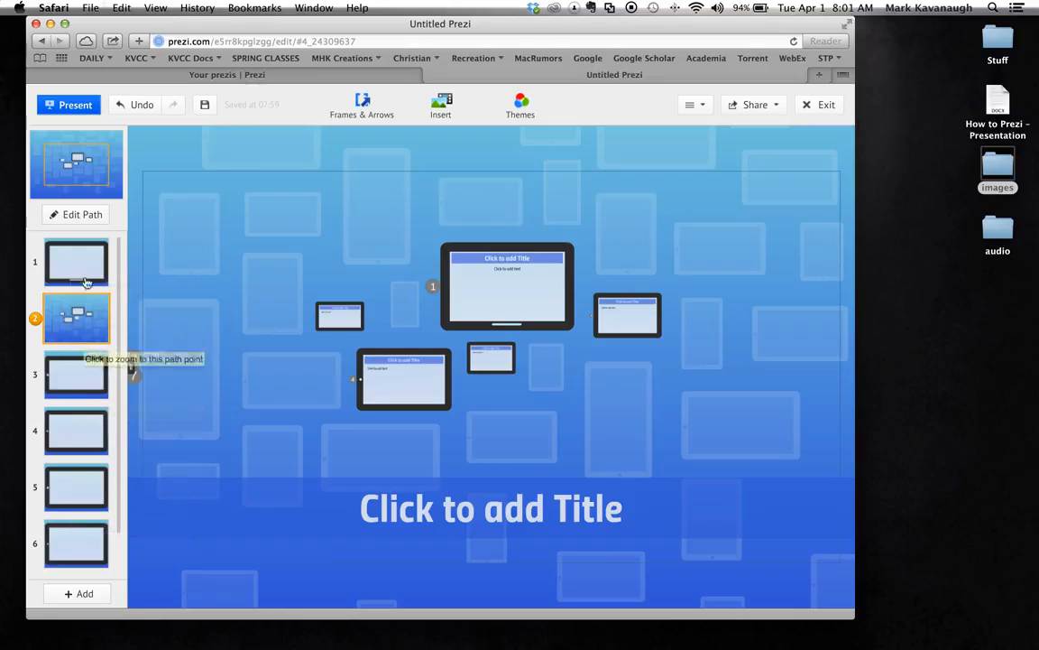
Move the overview to the first position in the presentation path, ahead of the large tablet frame.
{"action": "left_click_drag", "start_coordinate": [74, 269], "coordinate": [74, 273]}
{"action": "left_click_drag", "start_coordinate": [71, 298], "coordinate": [67, 327]}
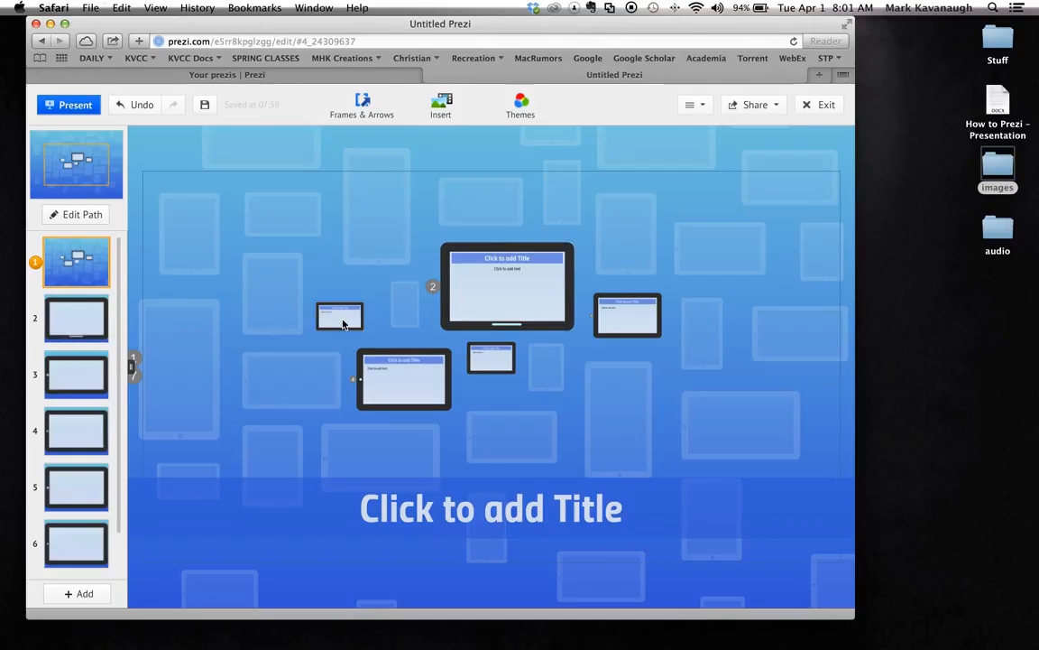
Examine the order of the path through the frames in path editing, and leave that mode.
{"action": "left_click", "coordinate": [343, 325]}
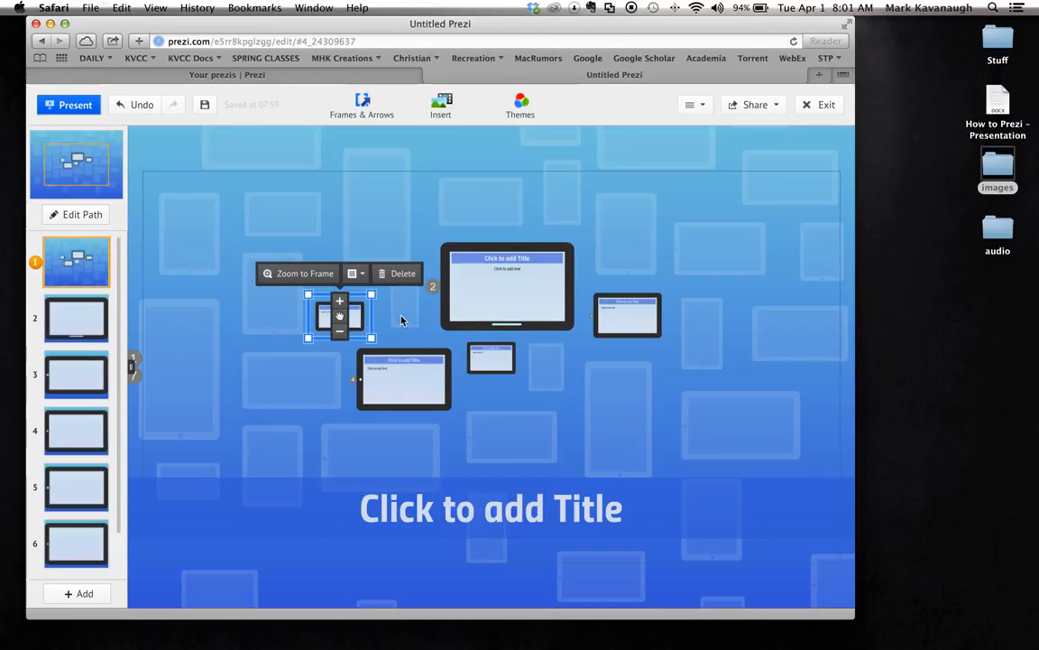
{"action": "left_click", "coordinate": [402, 320]}
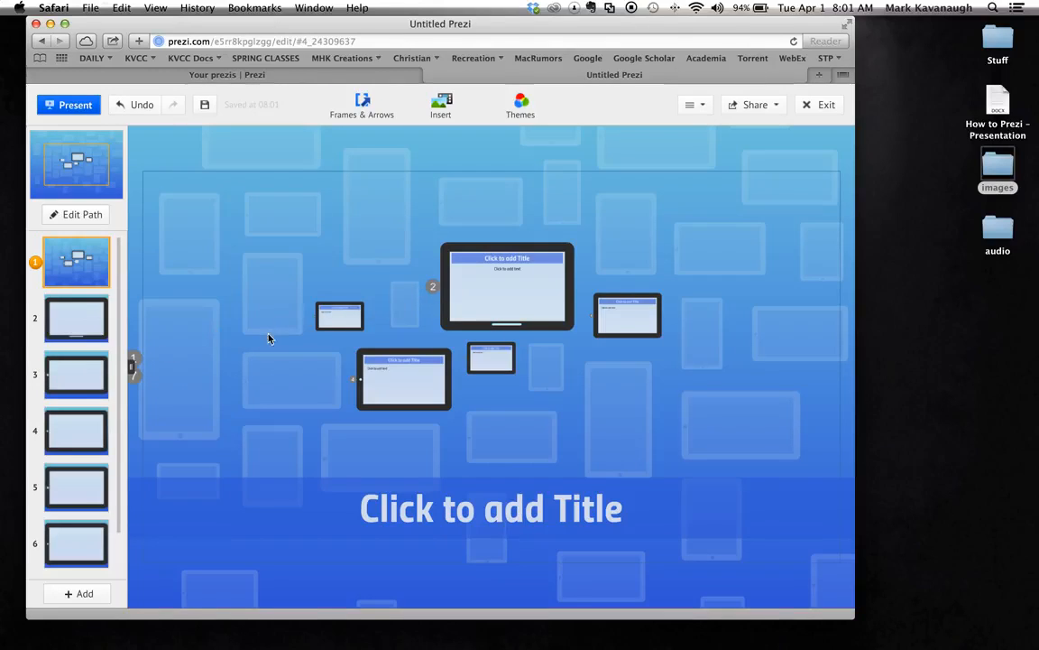
{"action": "left_click", "coordinate": [78, 219]}
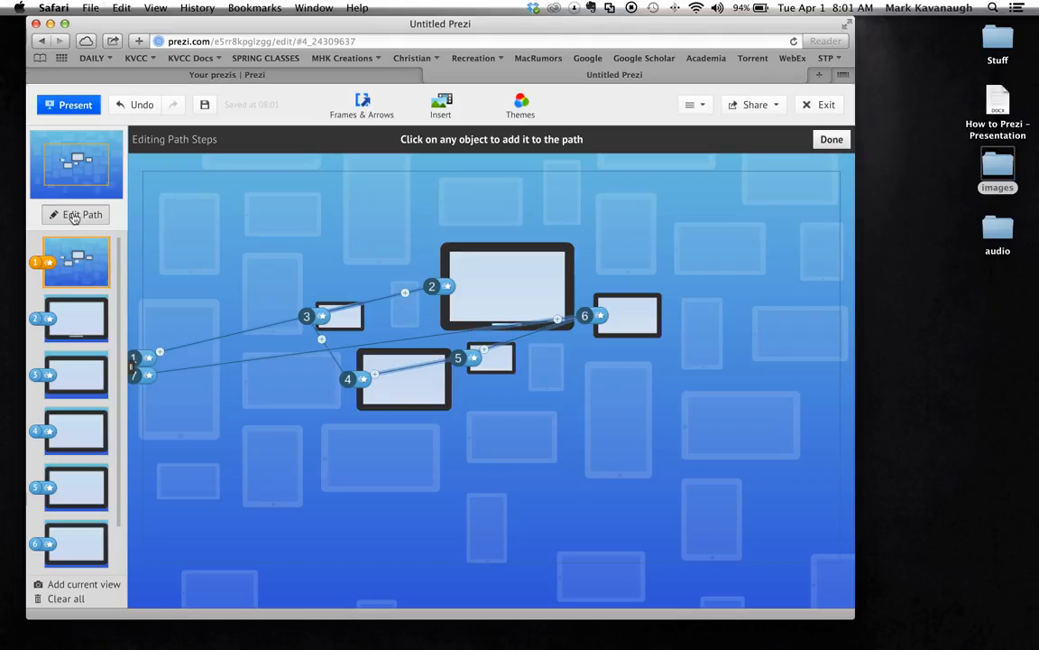
{"action": "left_click", "coordinate": [831, 140]}
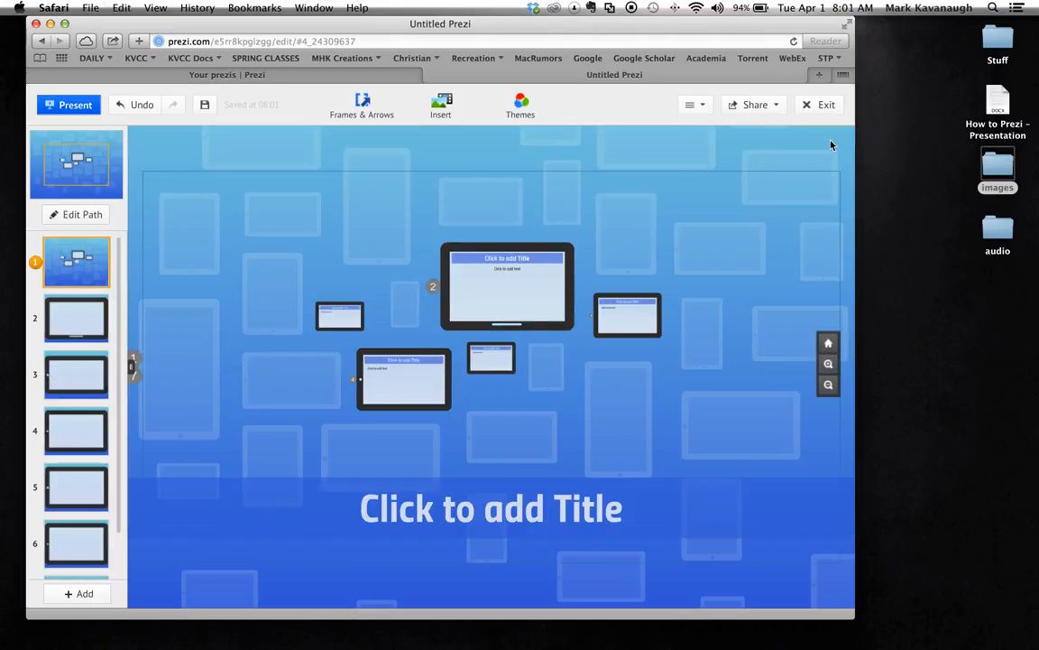
Enter "Introduction" as the title of the large tablet frame at path step 2.
{"action": "left_click", "coordinate": [82, 325]}
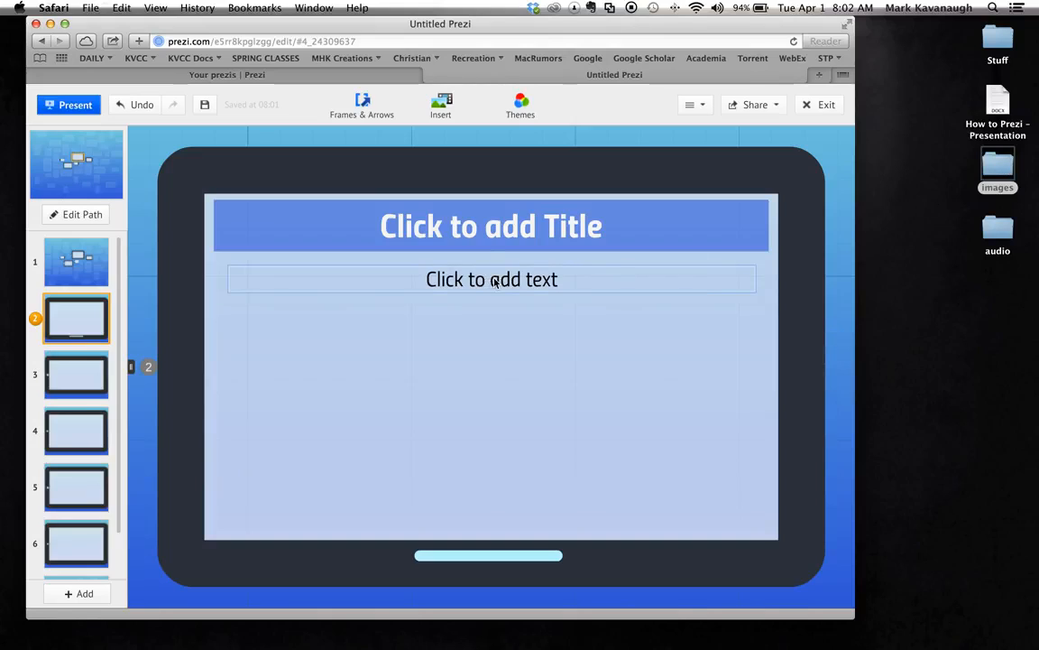
{"action": "left_click", "coordinate": [478, 234]}
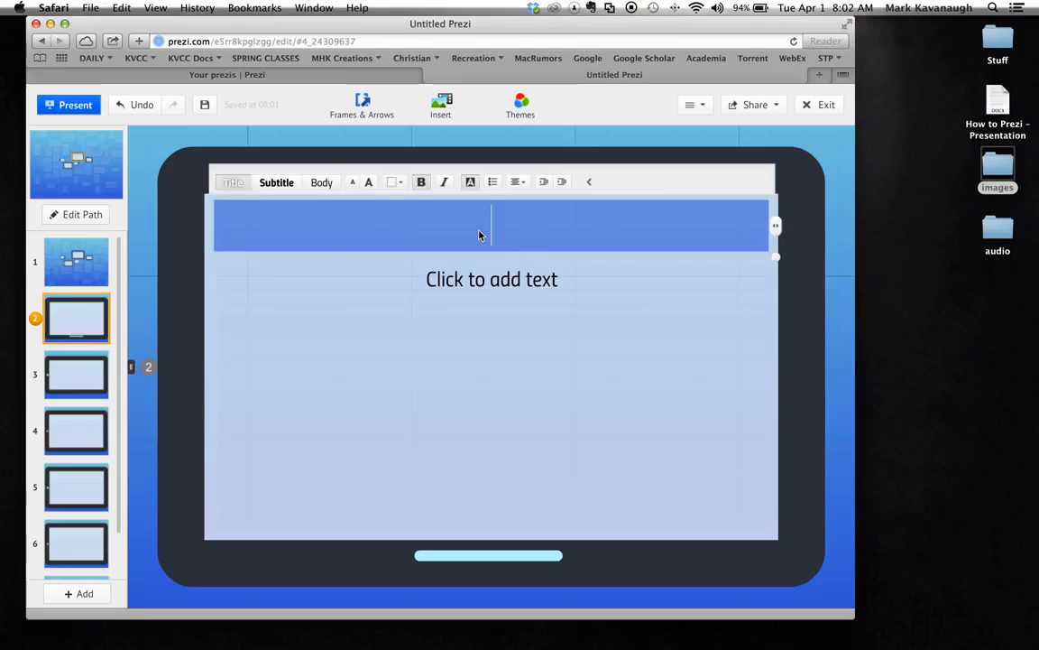
{"action": "type", "text": "Int"}
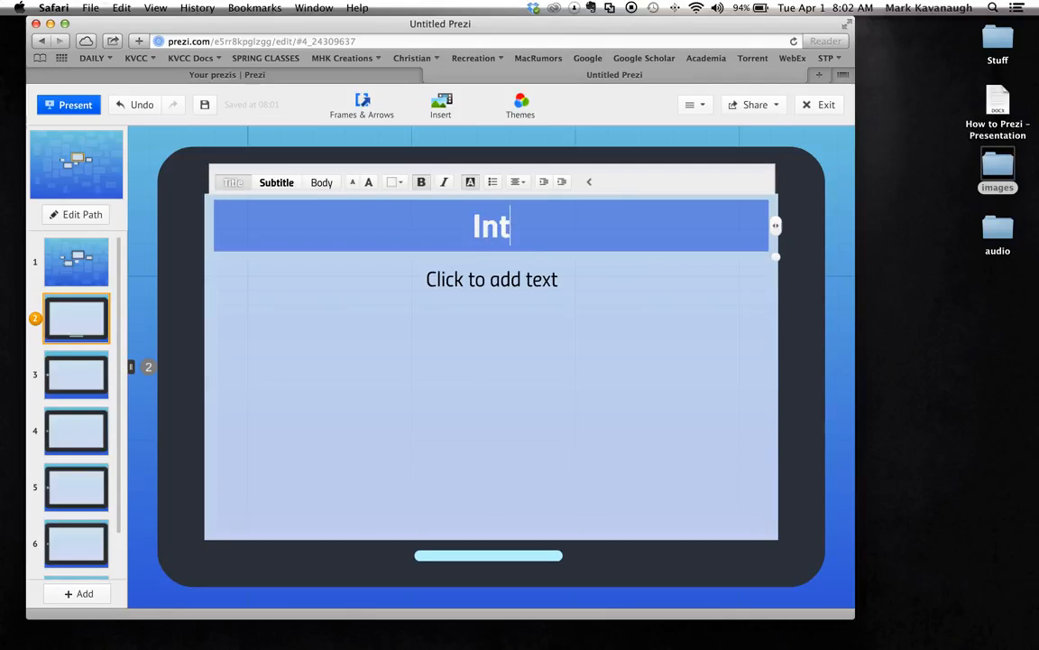
{"action": "type", "text": "roduction"}
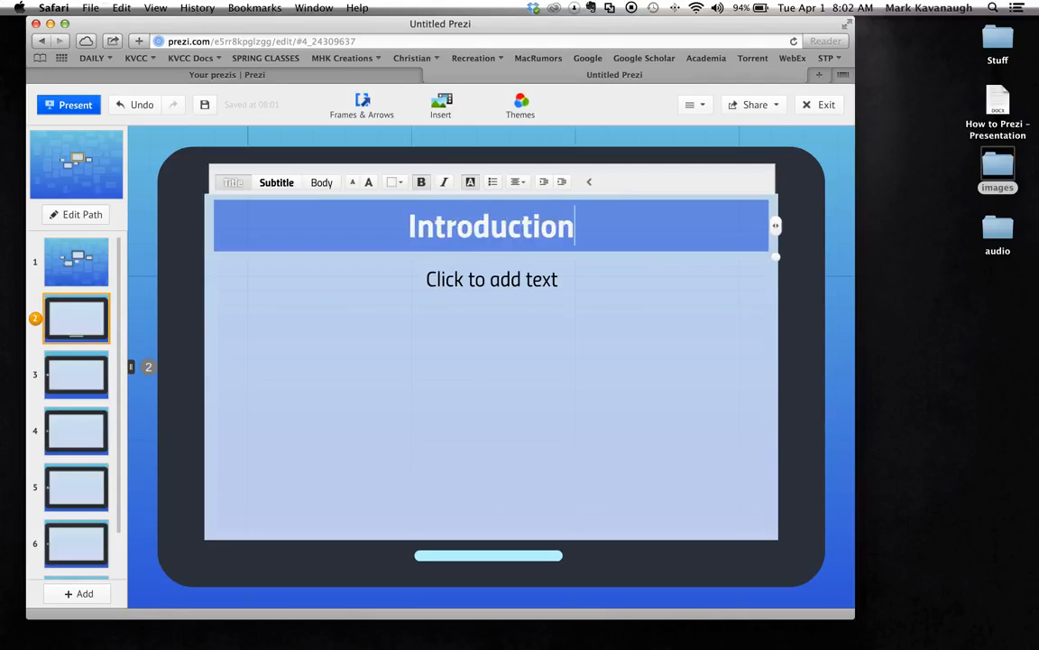
Enter "How to use Google Scholar to find Peer-Reviewed articles" as the body text of the Introduction frame.
{"action": "left_click", "coordinate": [482, 285]}
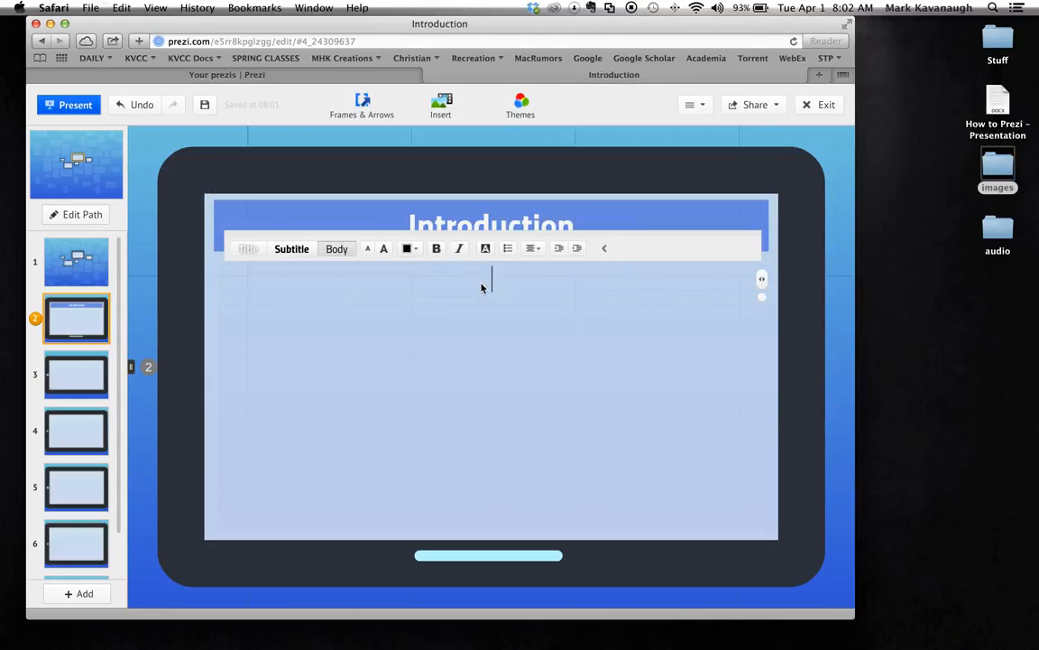
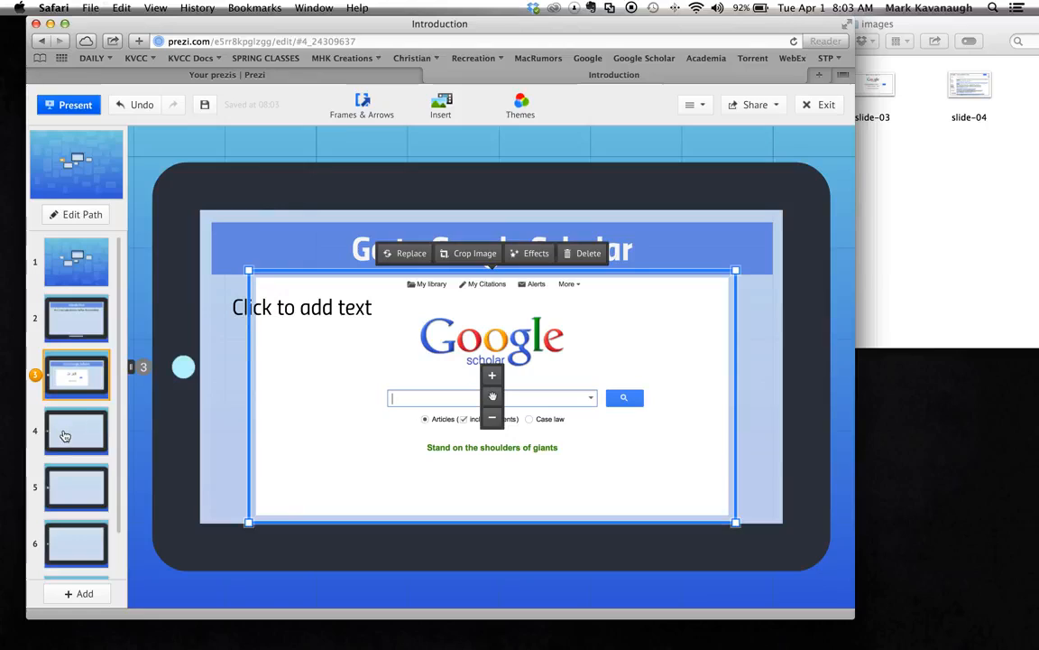
Enter "Enter Terms" as the title of the tablet frame at path step 4.
{"action": "left_click", "coordinate": [804, 341]}
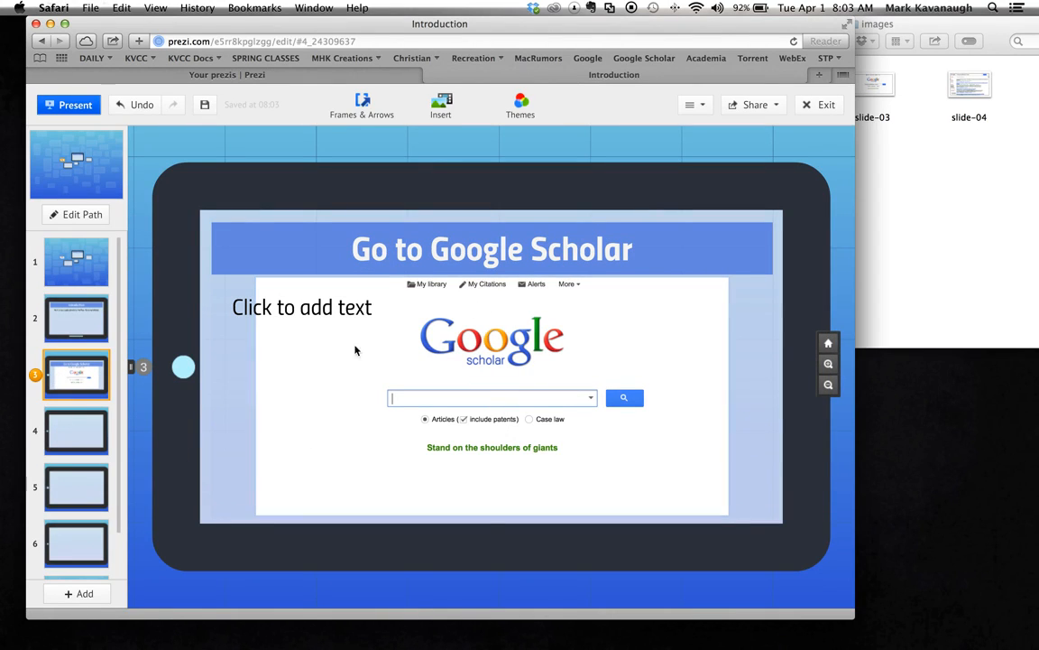
{"action": "left_click", "coordinate": [72, 430]}
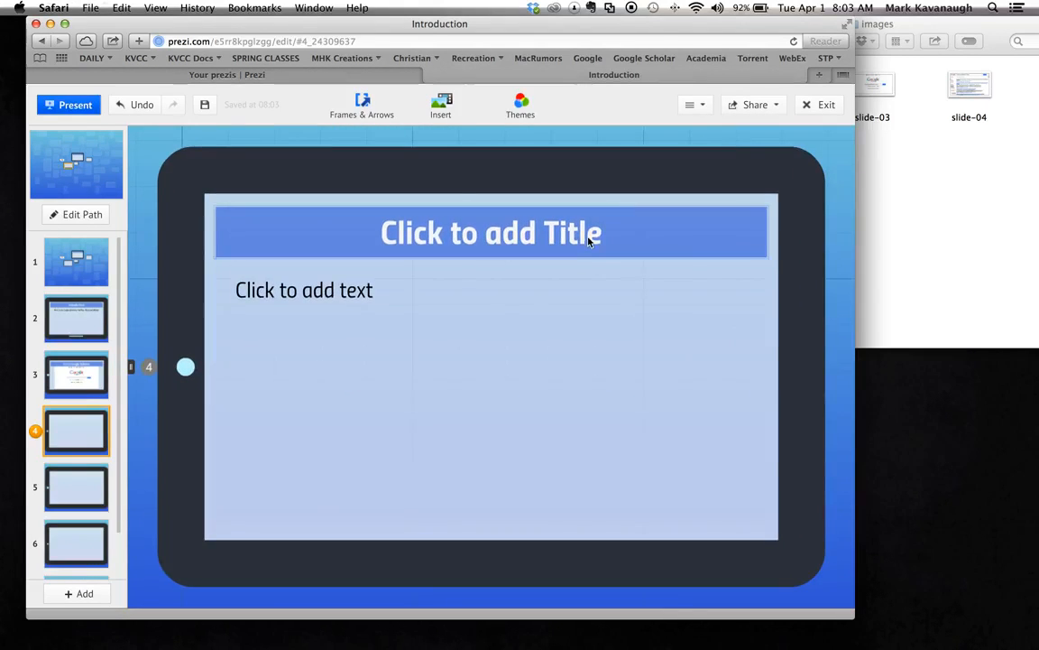
{"action": "left_click", "coordinate": [511, 236]}
{"action": "type", "text": "Enter Terms"}
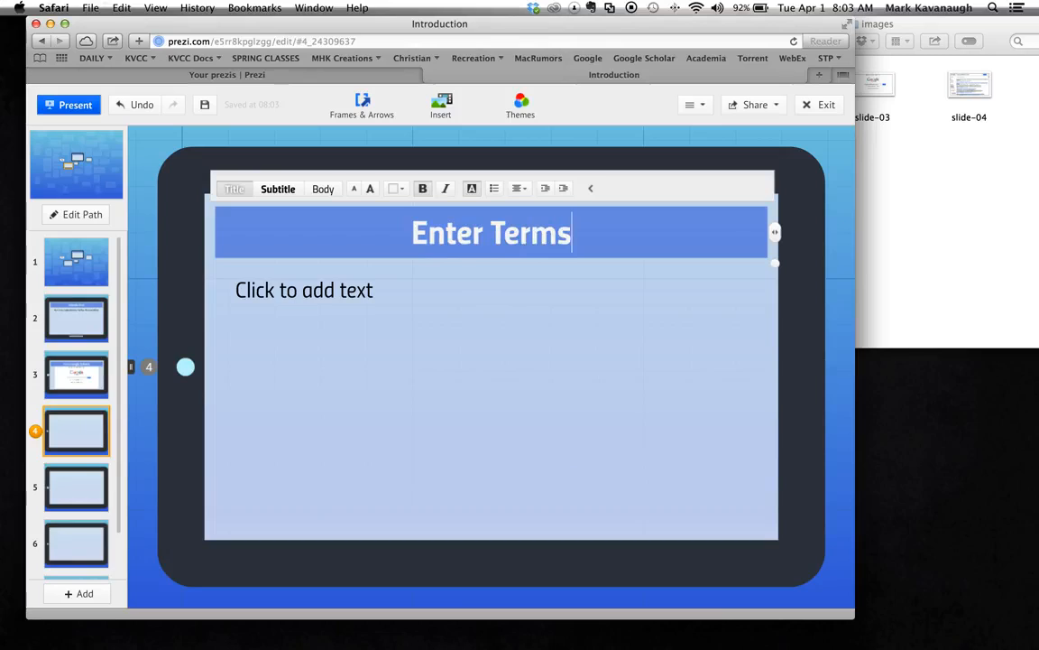
Add the slide-03 image from the images folder to the Enter Terms frame, enlarged and centred beneath the title.
{"action": "left_click", "coordinate": [916, 178]}
{"action": "left_click_drag", "start_coordinate": [872, 87], "coordinate": [442, 355]}
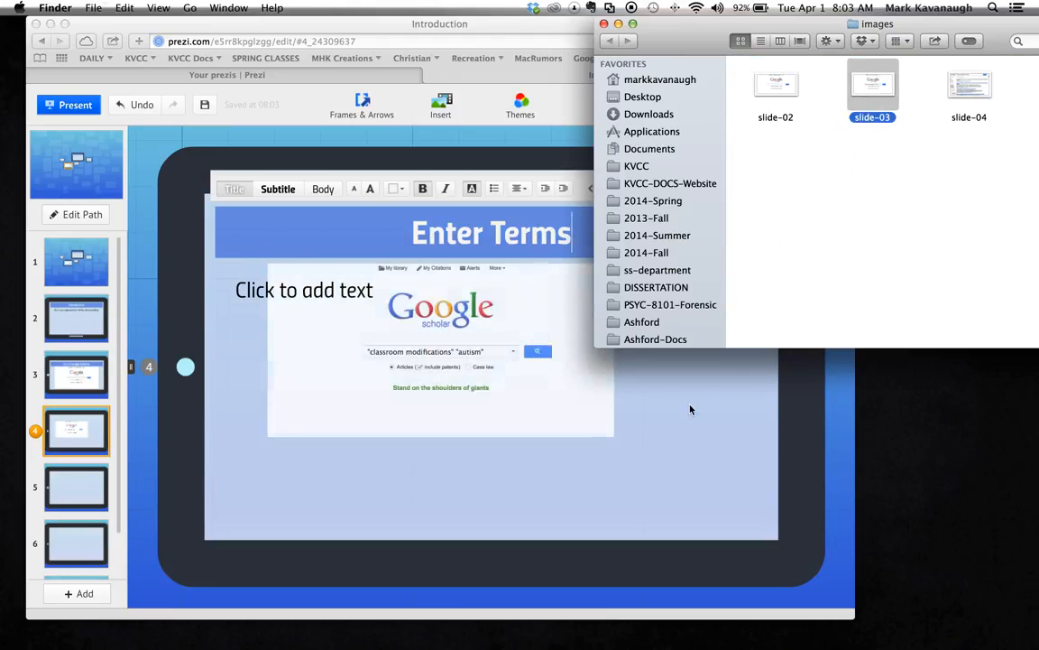
{"action": "left_click", "coordinate": [690, 408]}
{"action": "left_click", "coordinate": [499, 387]}
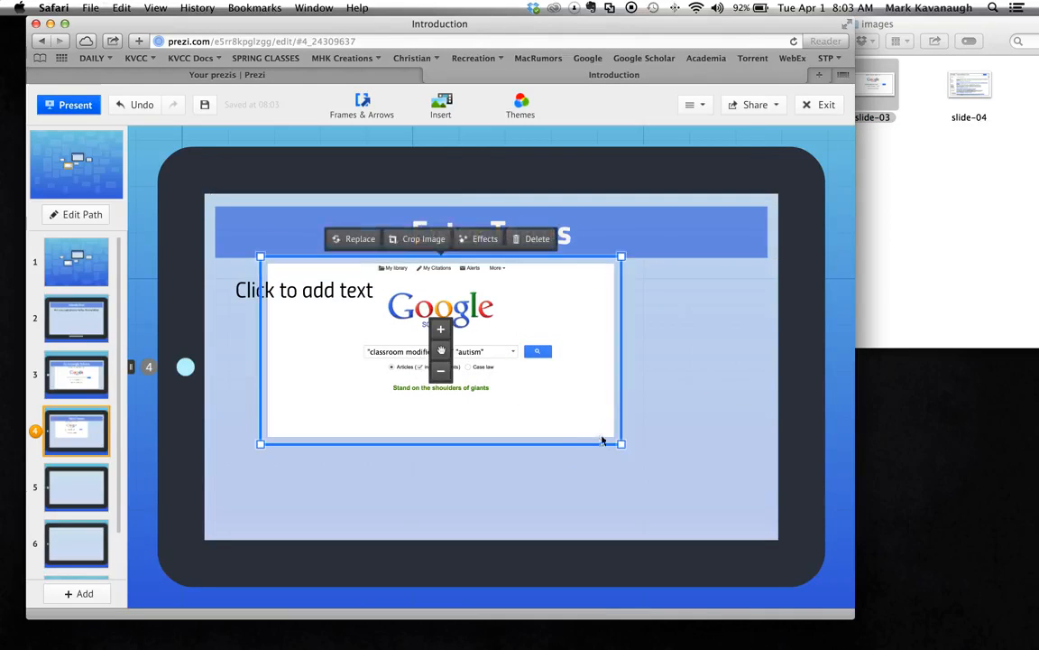
{"action": "left_click_drag", "start_coordinate": [621, 443], "coordinate": [691, 480]}
{"action": "left_click_drag", "start_coordinate": [613, 419], "coordinate": [665, 462]}
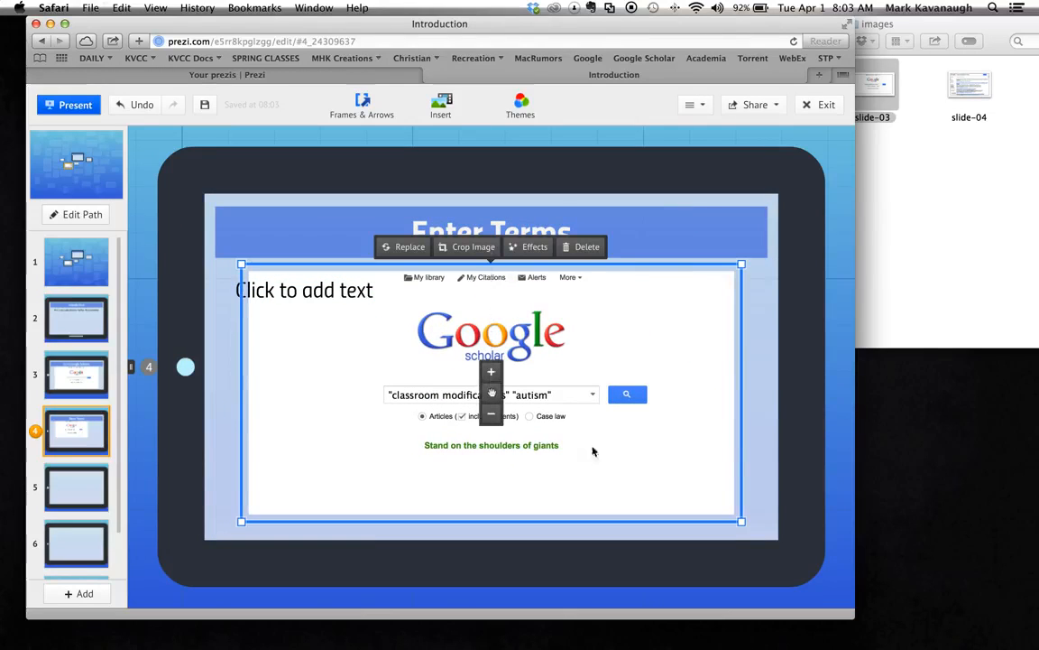
{"action": "left_click", "coordinate": [814, 415]}
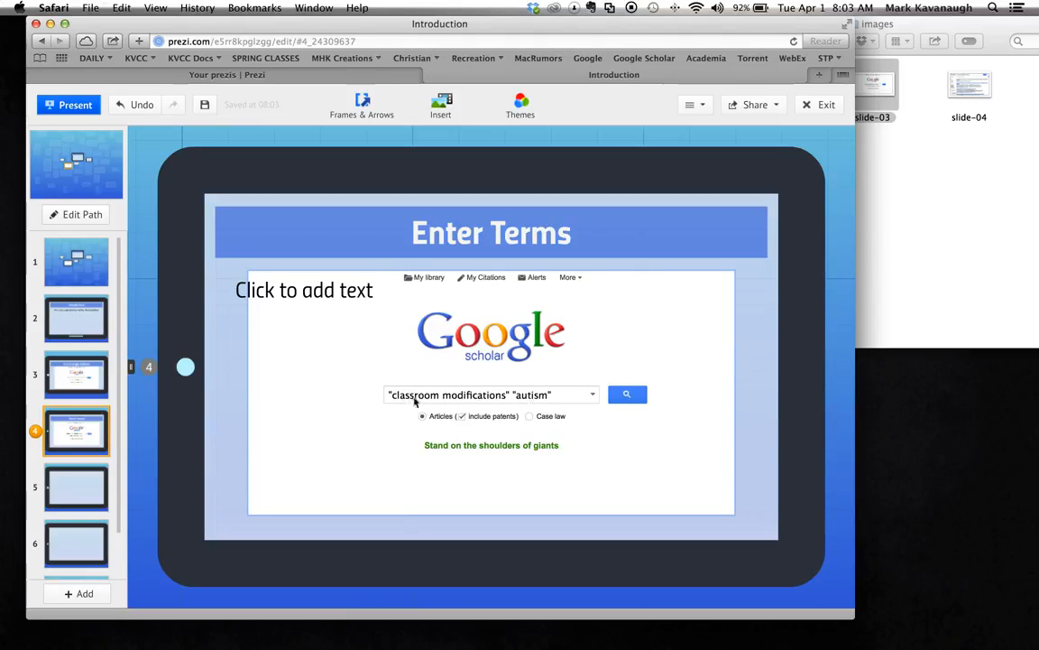
Enter "Limit Results" as the title of the tablet frame at path step 5.
{"action": "left_click", "coordinate": [68, 488]}
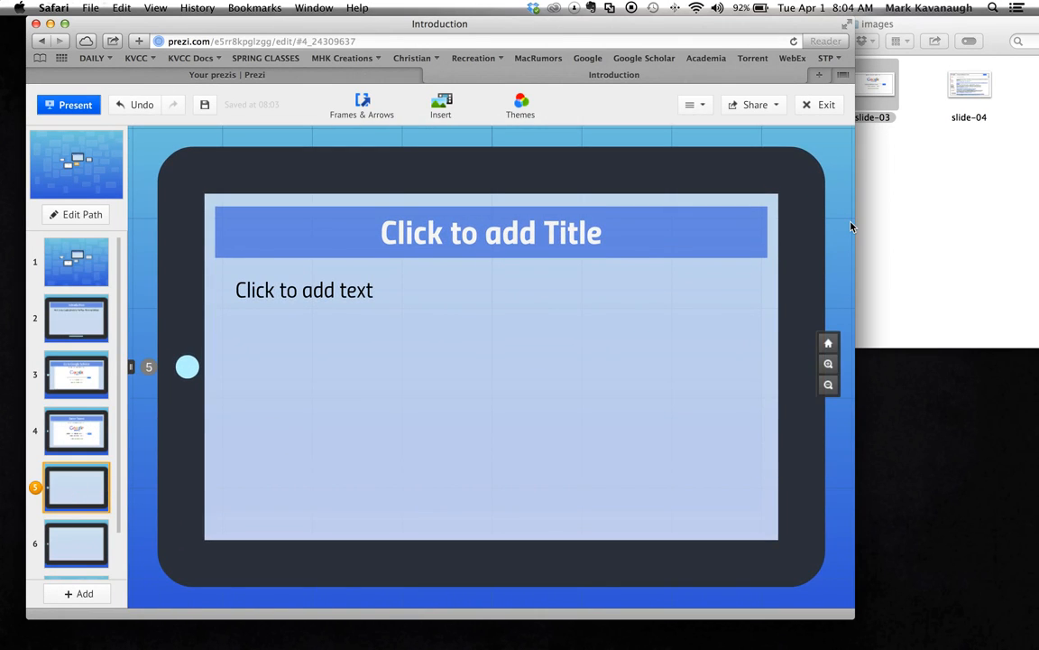
{"action": "left_click", "coordinate": [479, 241]}
{"action": "type", "text": "Limit Results"}
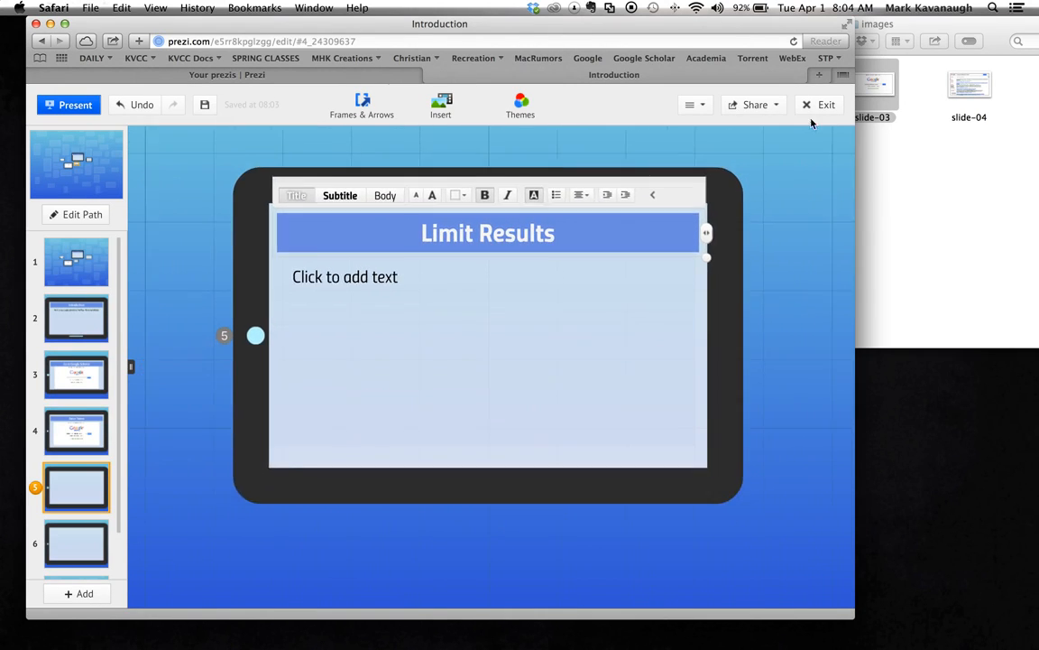
Add the slide-04 image from the images folder to the Limit Results frame, scaled down to fit beneath the title.
{"action": "left_click", "coordinate": [925, 174]}
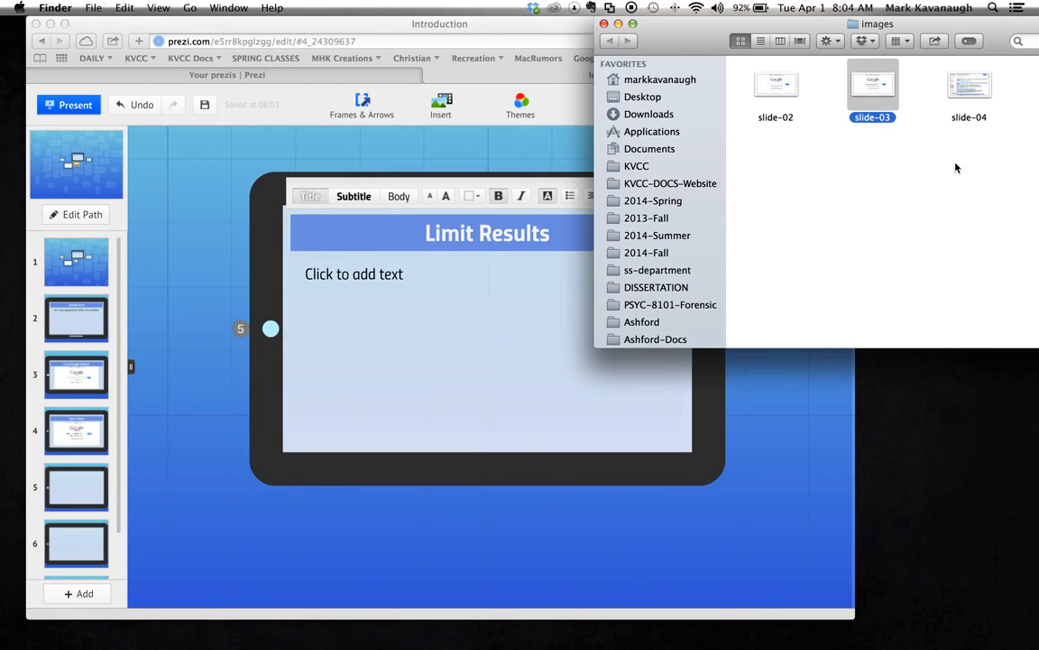
{"action": "left_click_drag", "start_coordinate": [970, 23], "coordinate": [862, 18]}
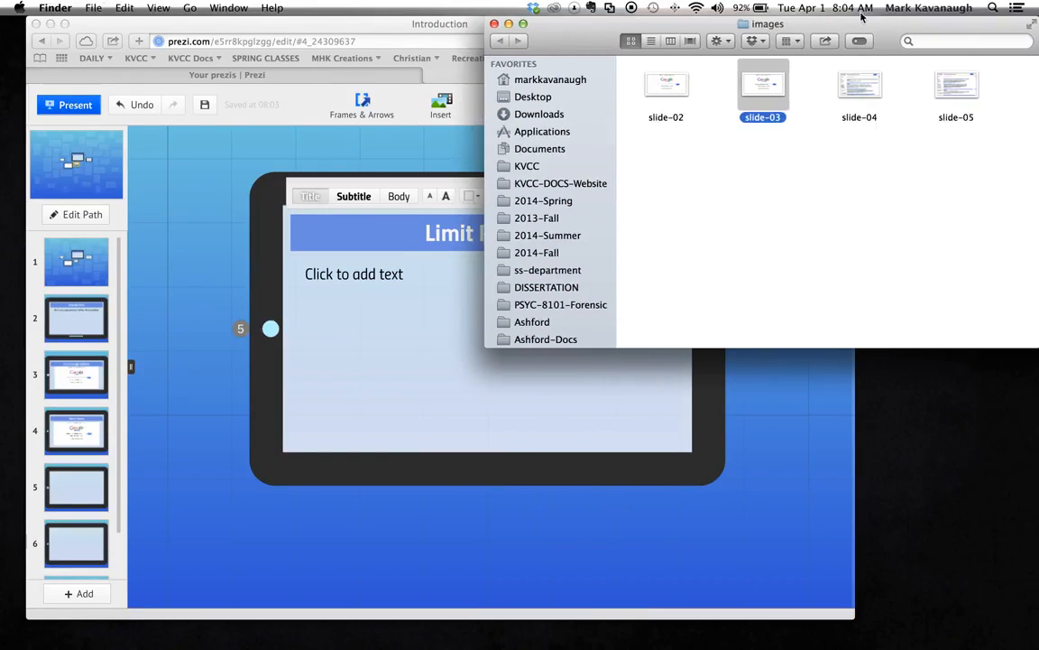
{"action": "left_click", "coordinate": [860, 89]}
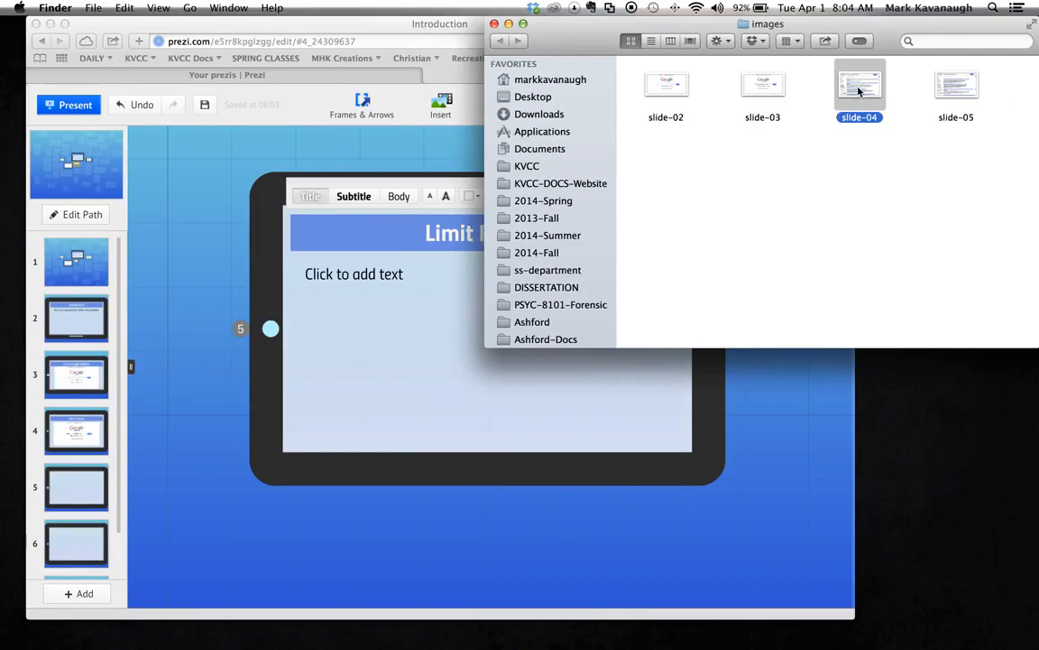
{"action": "left_click_drag", "start_coordinate": [861, 89], "coordinate": [401, 331]}
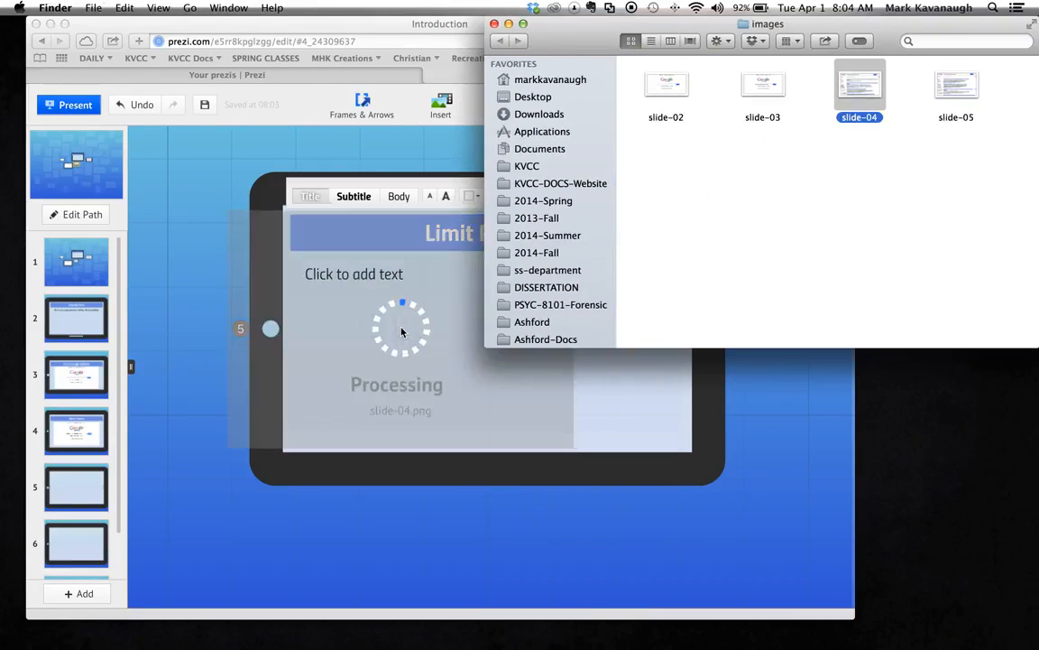
{"action": "left_click", "coordinate": [792, 406]}
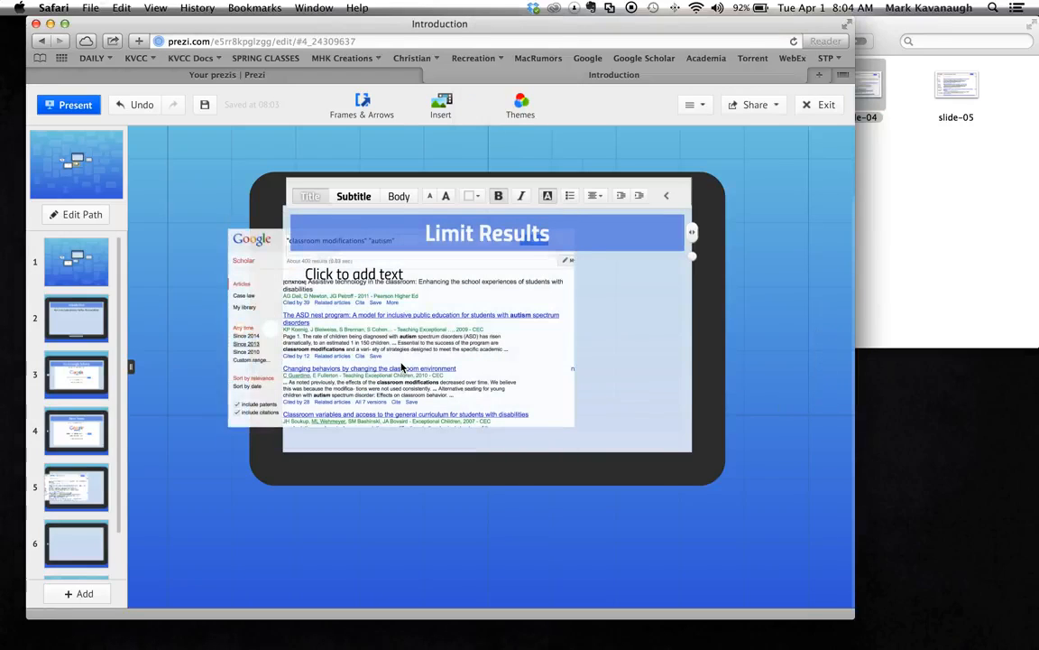
{"action": "left_click_drag", "start_coordinate": [424, 331], "coordinate": [485, 344]}
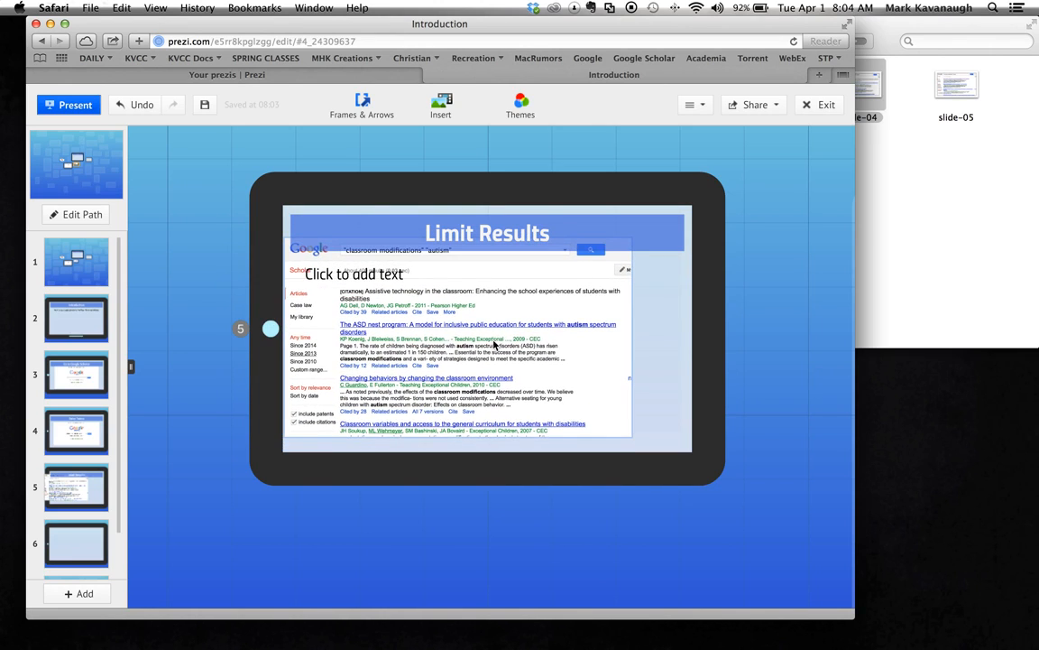
{"action": "left_click", "coordinate": [599, 411]}
{"action": "left_click_drag", "start_coordinate": [634, 443], "coordinate": [579, 391]}
Enter "Results" as the title of the tablet frame at path step 6.
{"action": "left_click", "coordinate": [98, 547]}
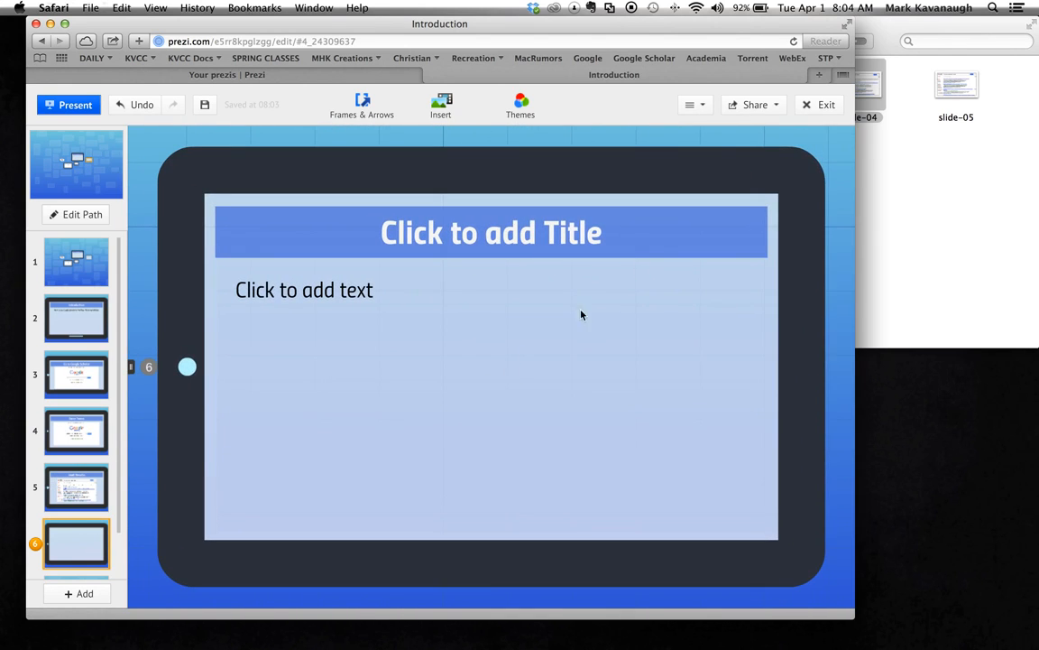
{"action": "left_click", "coordinate": [927, 166]}
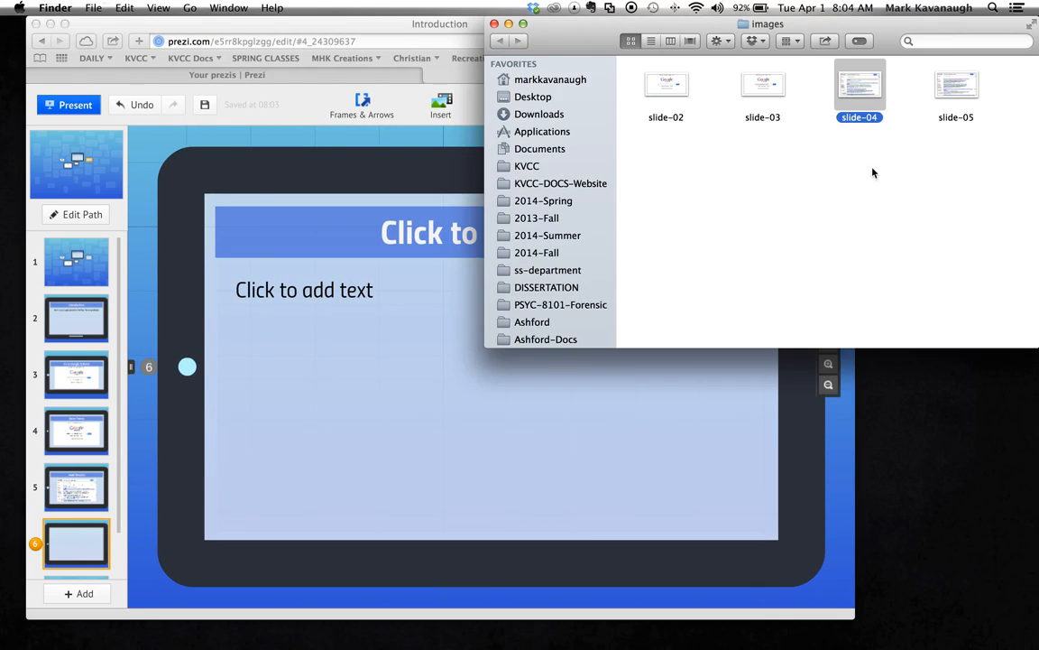
{"action": "left_click", "coordinate": [441, 238]}
{"action": "left_click", "coordinate": [469, 239]}
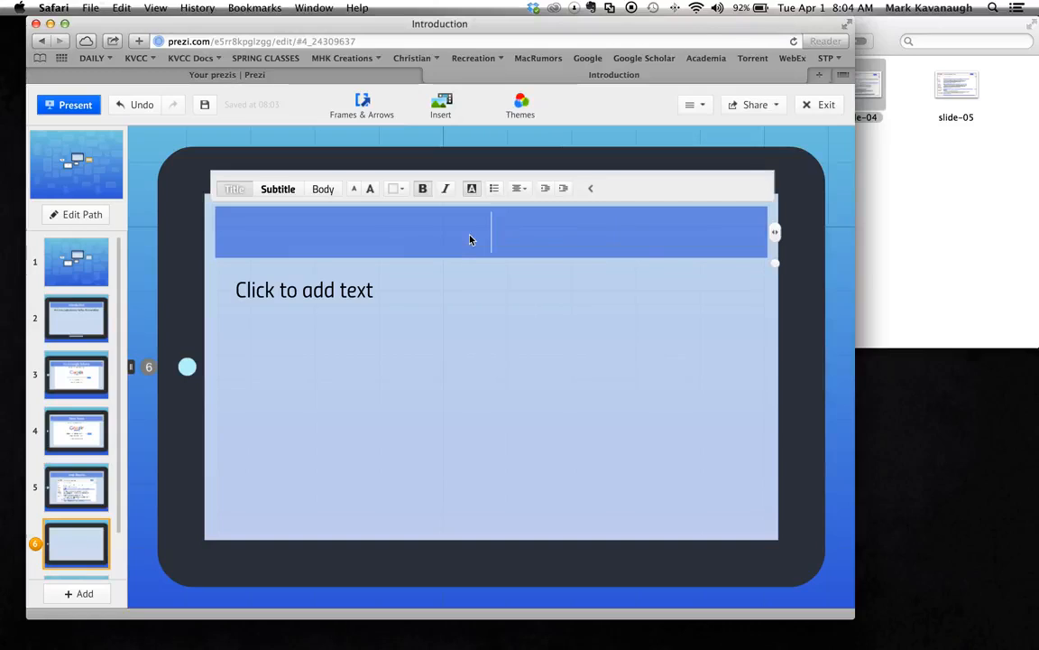
{"action": "type", "text": "Results"}
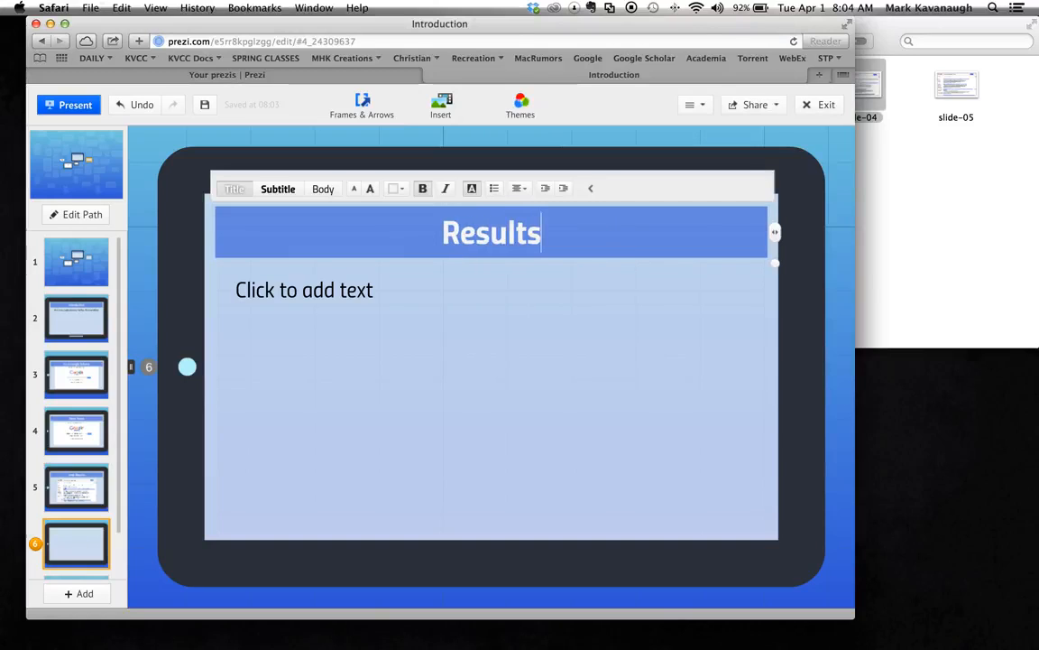
Add the slide-05 image from the images folder to the Results frame, enlarged and centred beneath the title.
{"action": "left_click", "coordinate": [973, 144]}
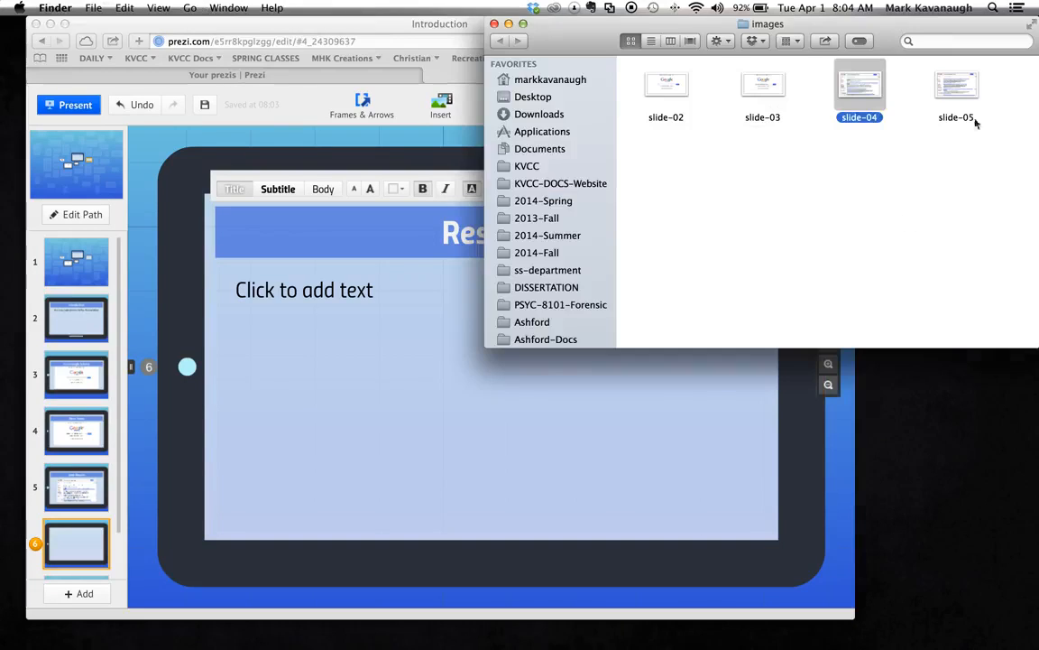
{"action": "left_click_drag", "start_coordinate": [962, 86], "coordinate": [414, 417]}
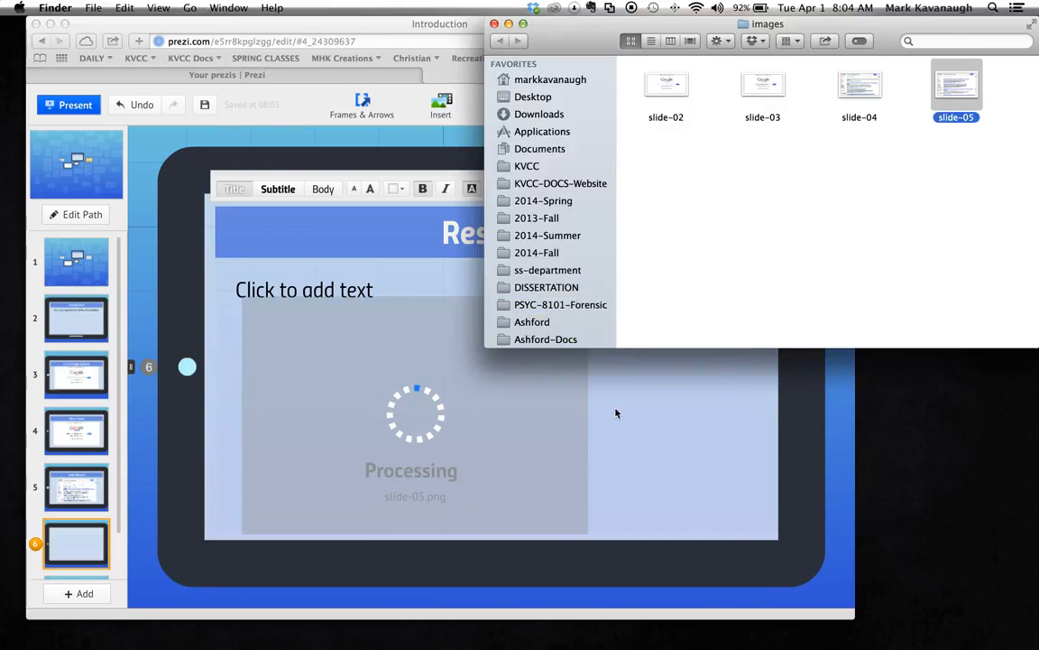
{"action": "left_click", "coordinate": [645, 418]}
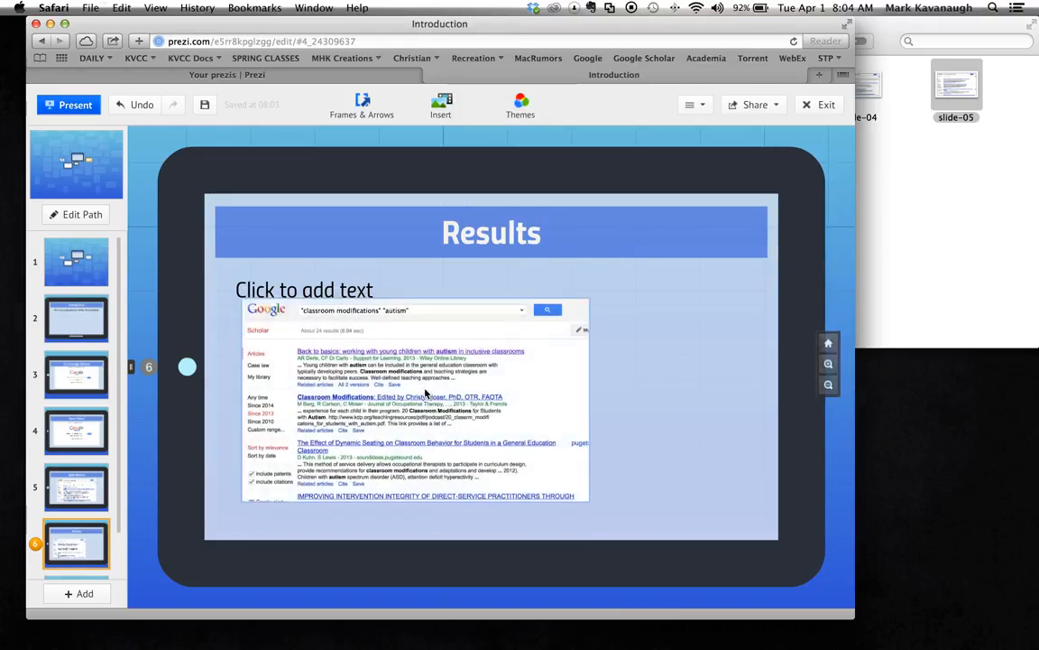
{"action": "left_click", "coordinate": [582, 462]}
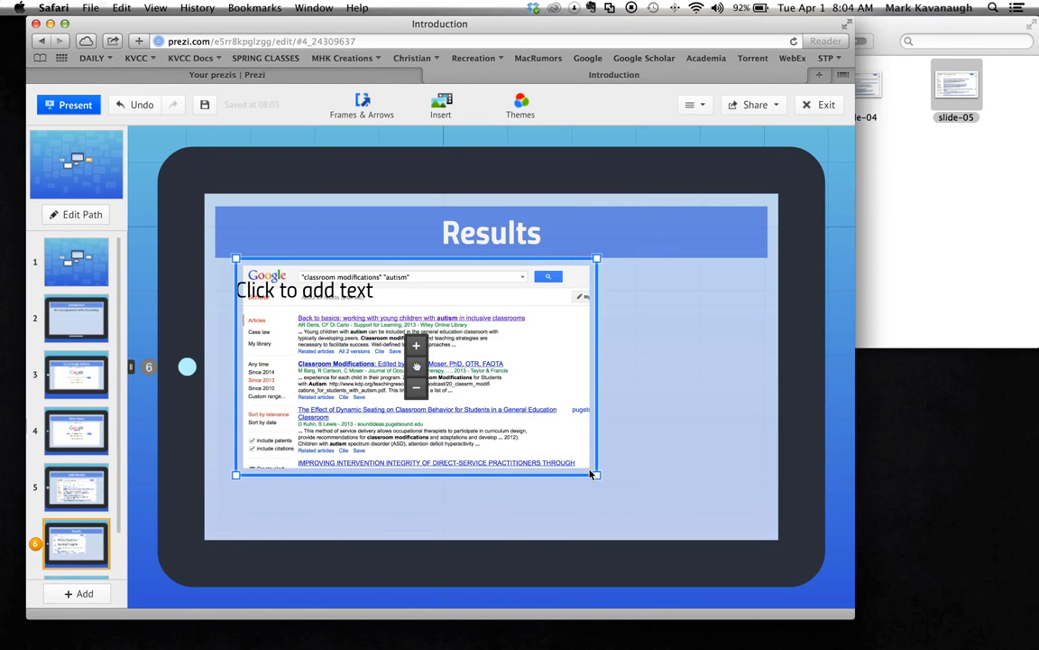
{"action": "left_click_drag", "start_coordinate": [595, 474], "coordinate": [641, 499]}
{"action": "left_click_drag", "start_coordinate": [545, 405], "coordinate": [619, 437]}
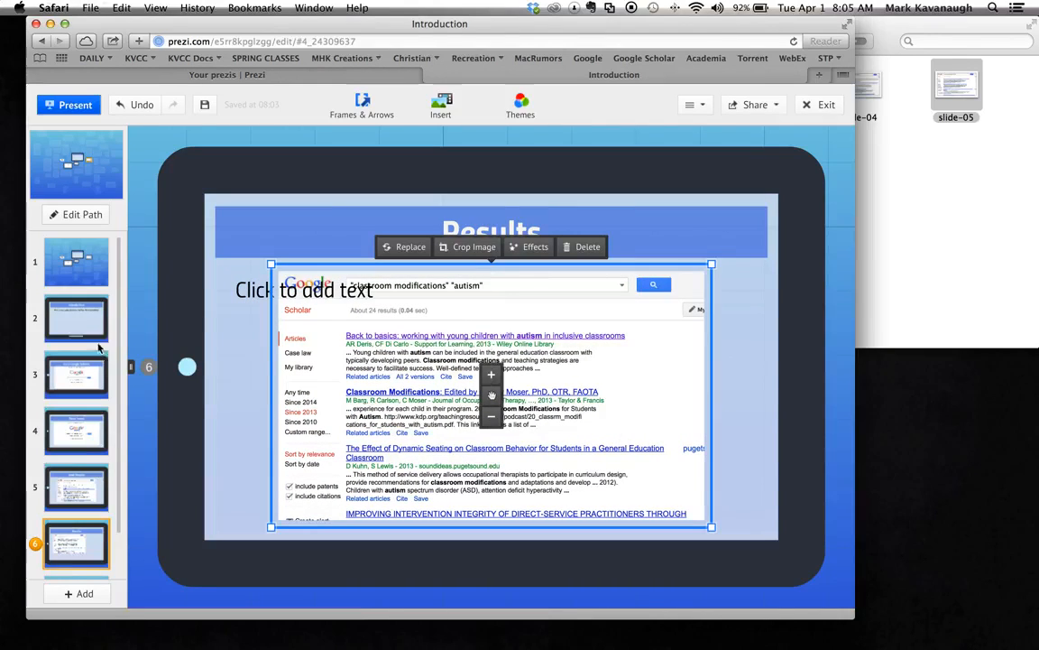
Review the path from the overview through the frames at steps 2 to 6, and return to the overview.
{"action": "scroll", "coordinate": [108, 524], "scroll_direction": "down", "scroll_amount": 2}
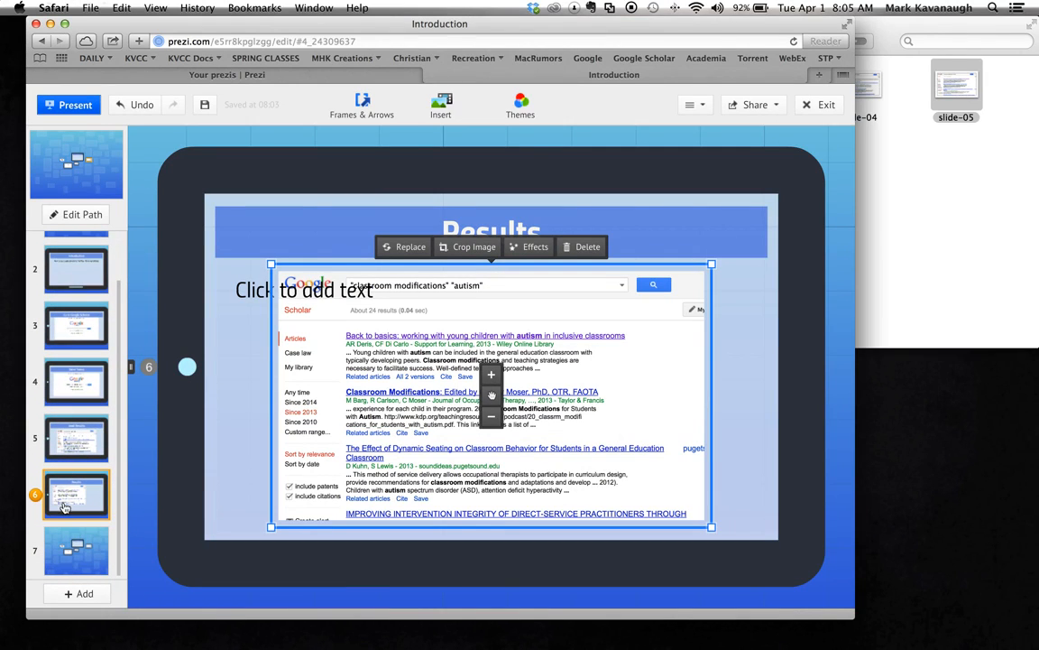
{"action": "scroll", "coordinate": [110, 325], "scroll_direction": "up", "scroll_amount": 2}
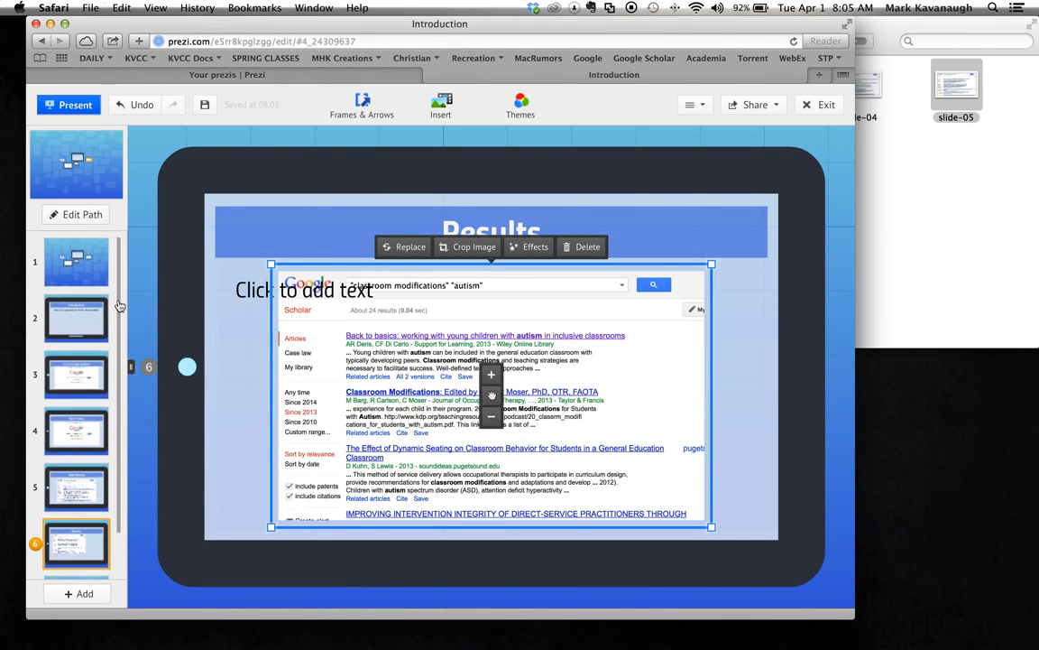
{"action": "left_click", "coordinate": [81, 261]}
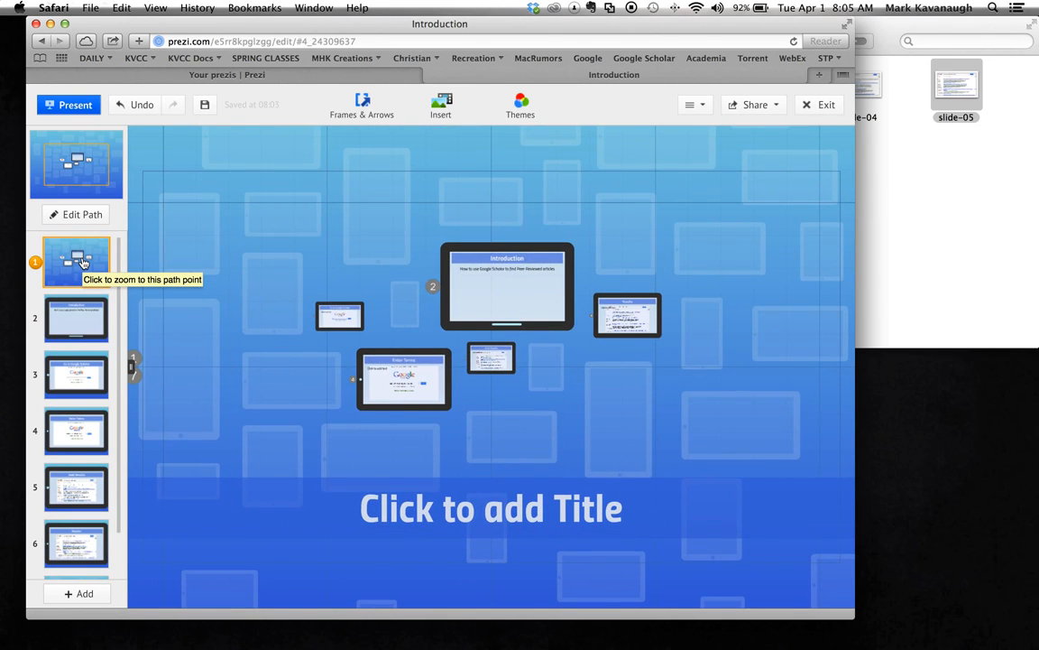
{"action": "left_click", "coordinate": [77, 322]}
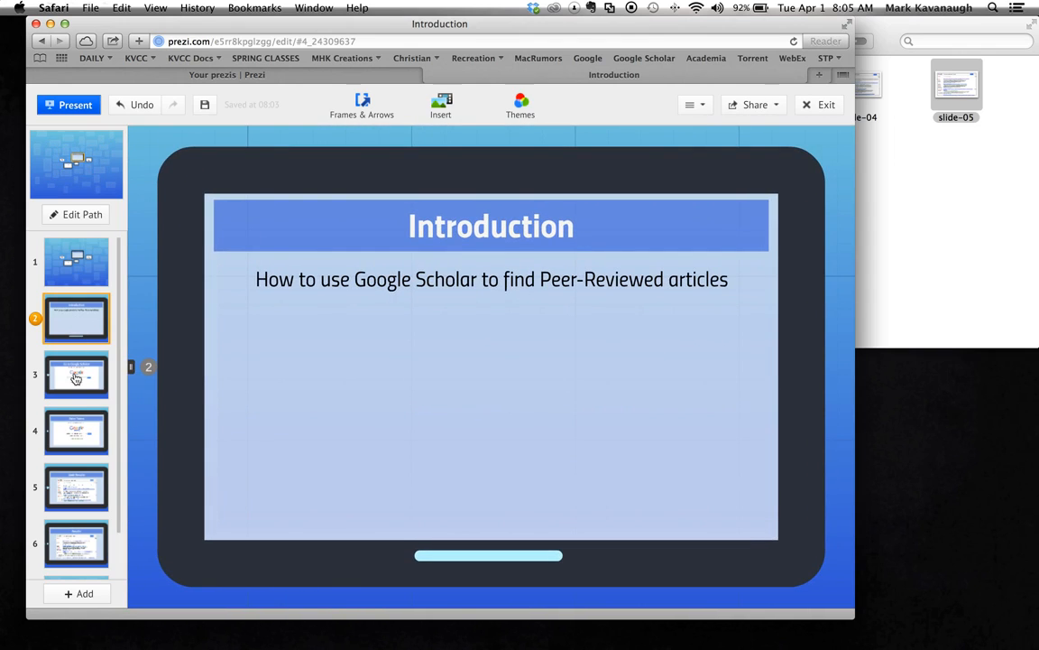
{"action": "left_click", "coordinate": [76, 379]}
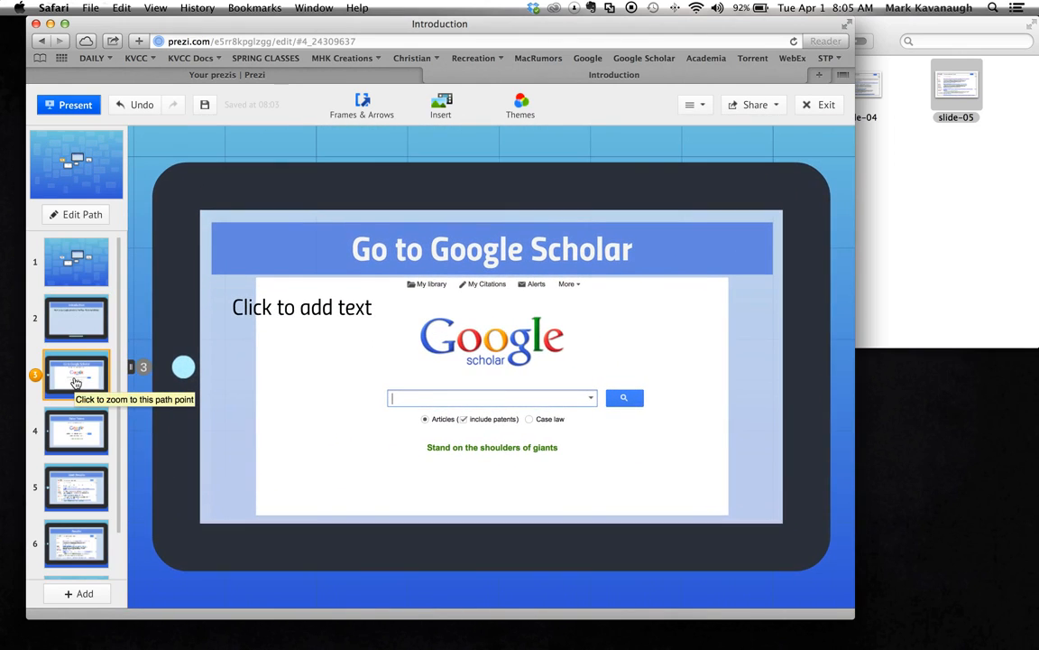
{"action": "left_click", "coordinate": [77, 439]}
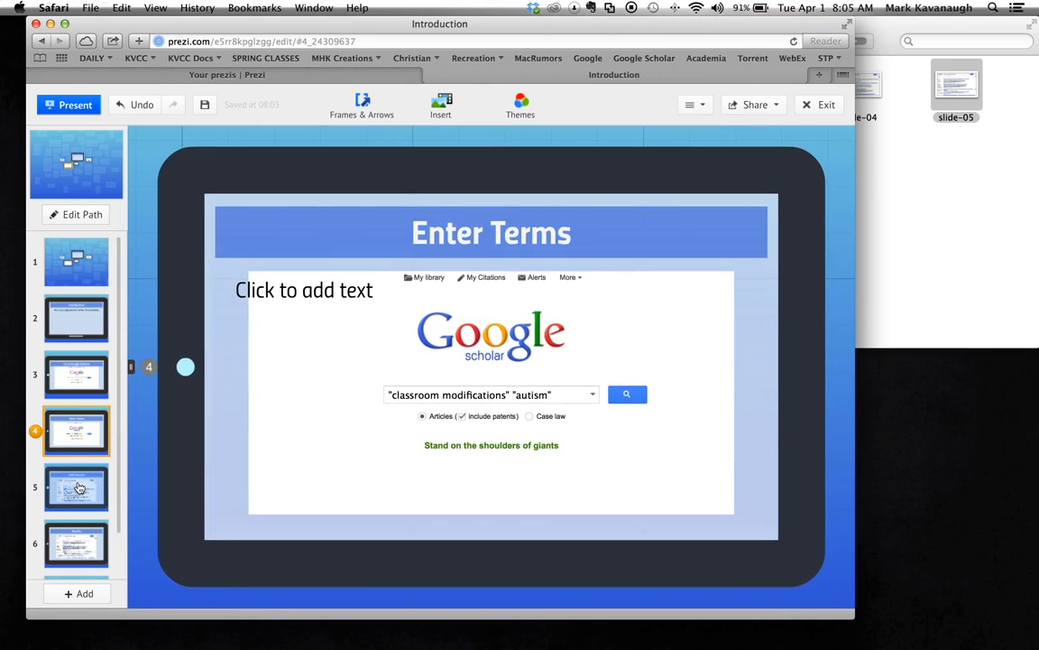
{"action": "left_click", "coordinate": [78, 487]}
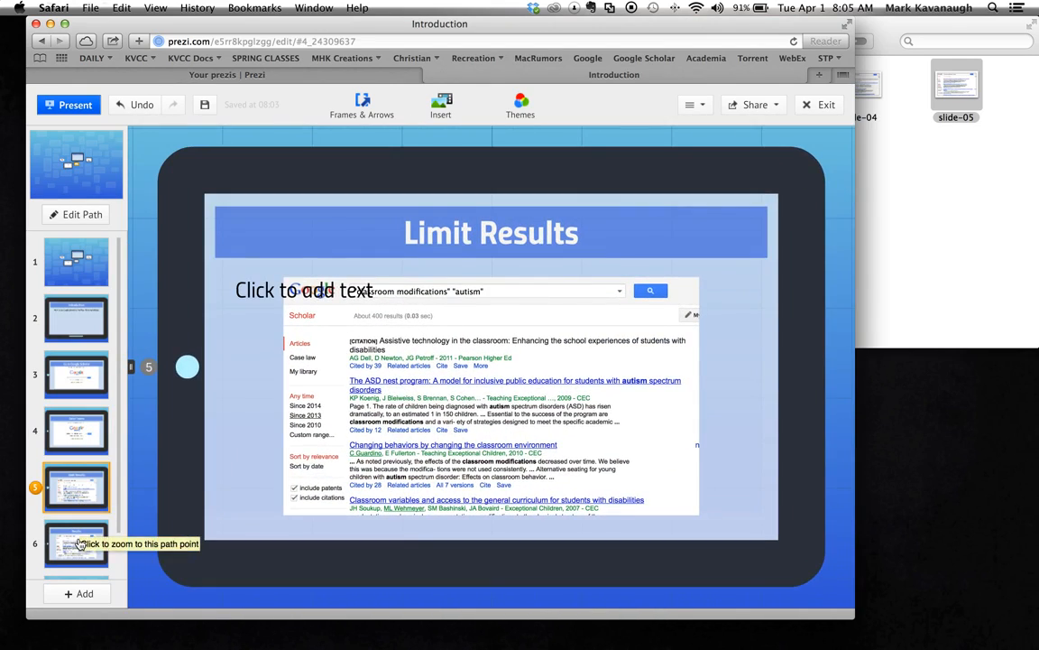
{"action": "left_click", "coordinate": [79, 545]}
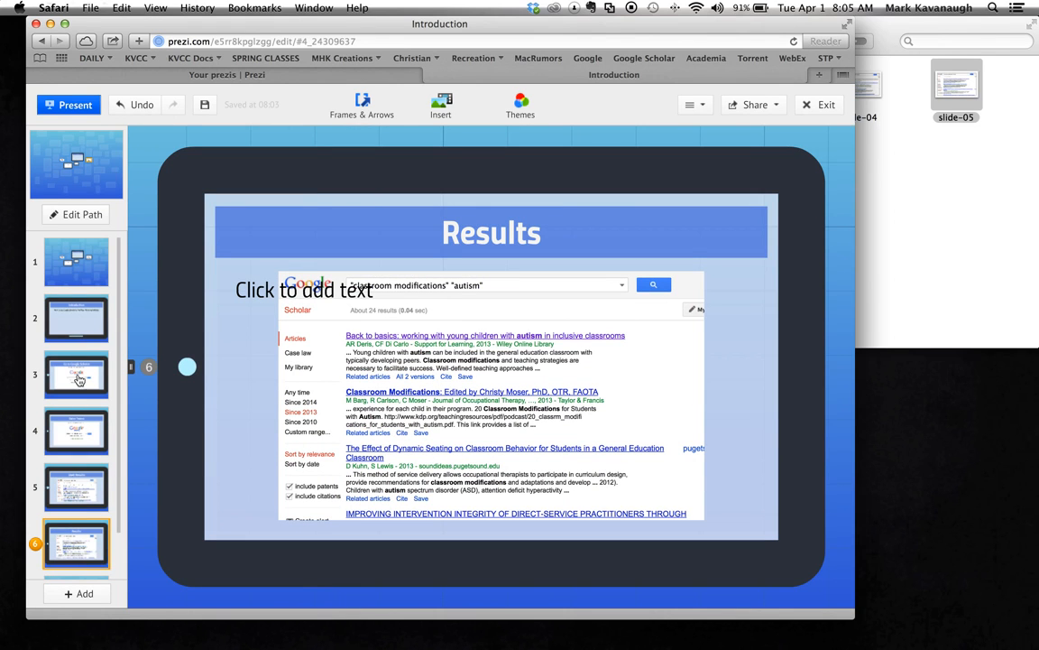
{"action": "left_click", "coordinate": [77, 259]}
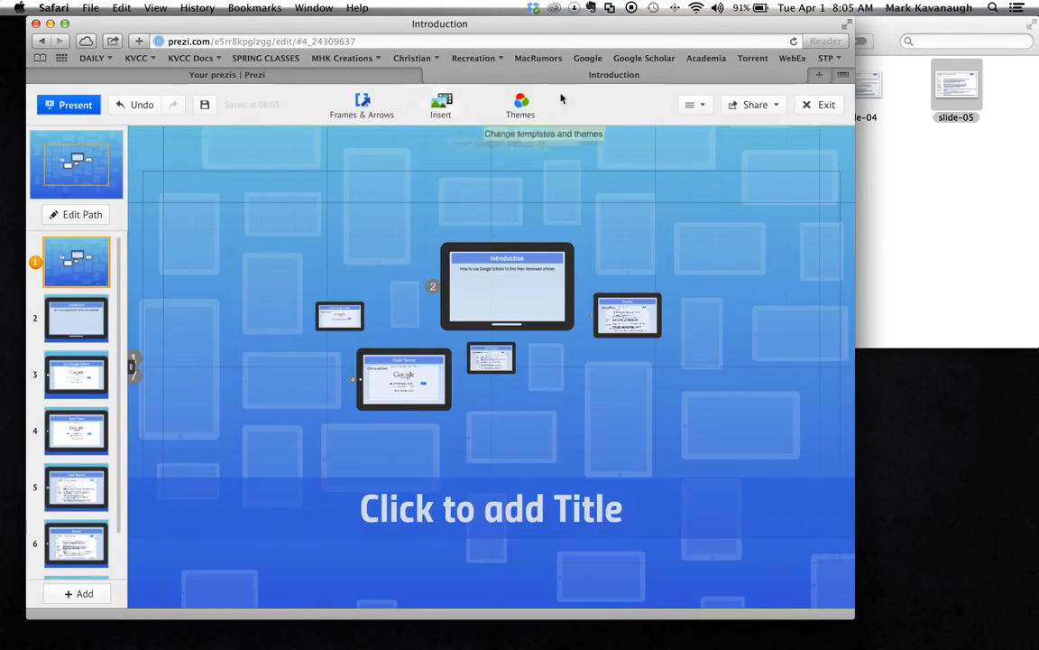
Close the images folder window, open the audio folder from the desktop and move its window aside.
{"action": "left_click", "coordinate": [930, 171]}
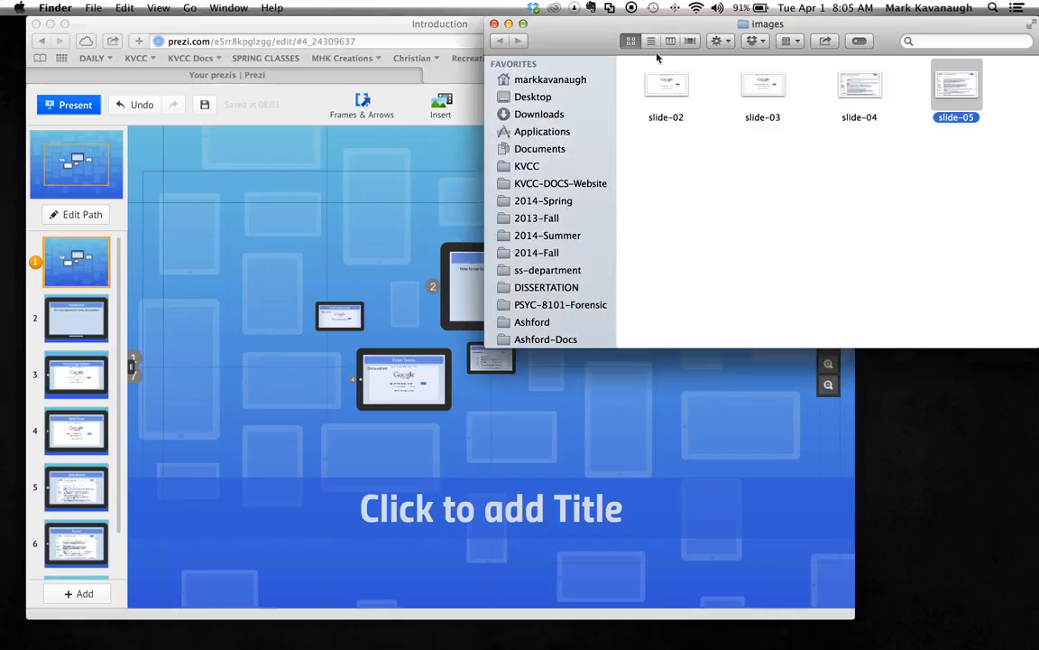
{"action": "left_click", "coordinate": [495, 24]}
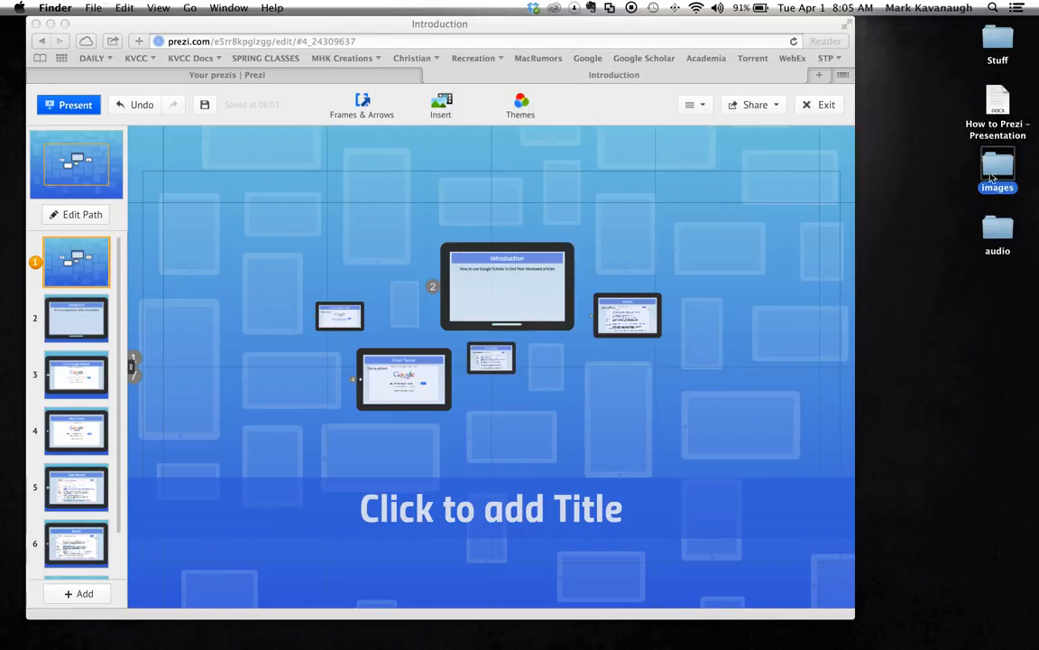
{"action": "double_click", "coordinate": [998, 232]}
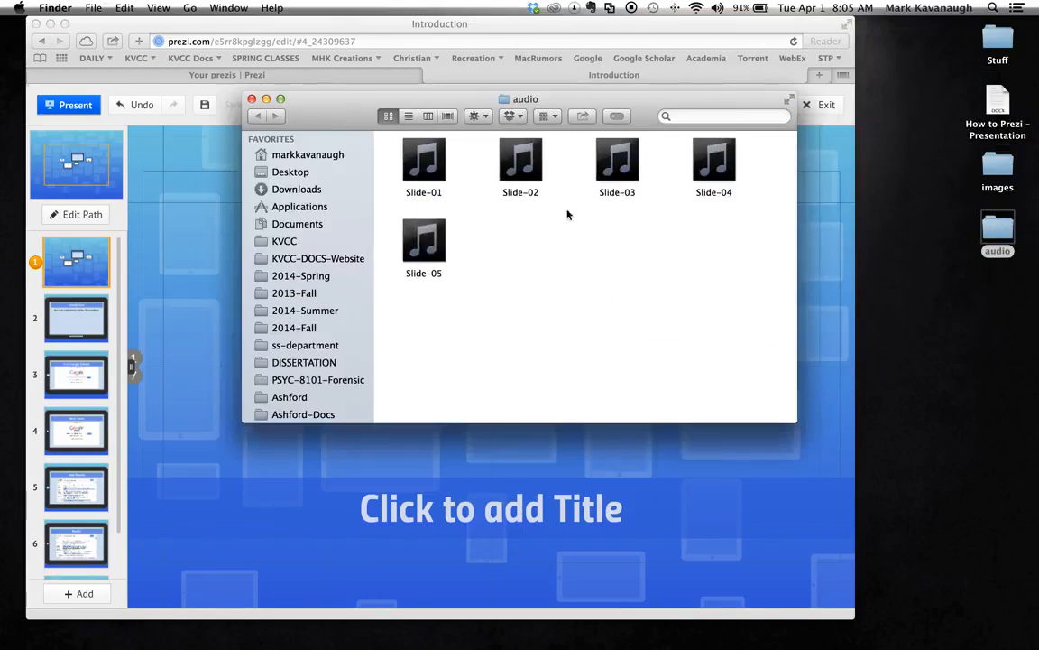
{"action": "left_click_drag", "start_coordinate": [651, 120], "coordinate": [909, 45]}
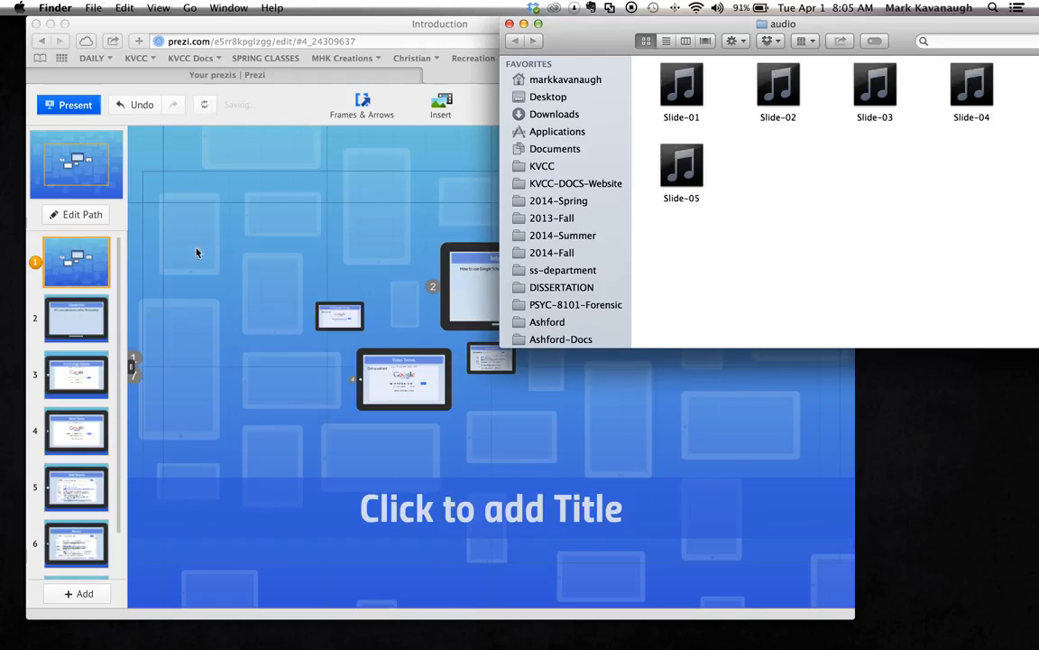
{"action": "left_click", "coordinate": [181, 277]}
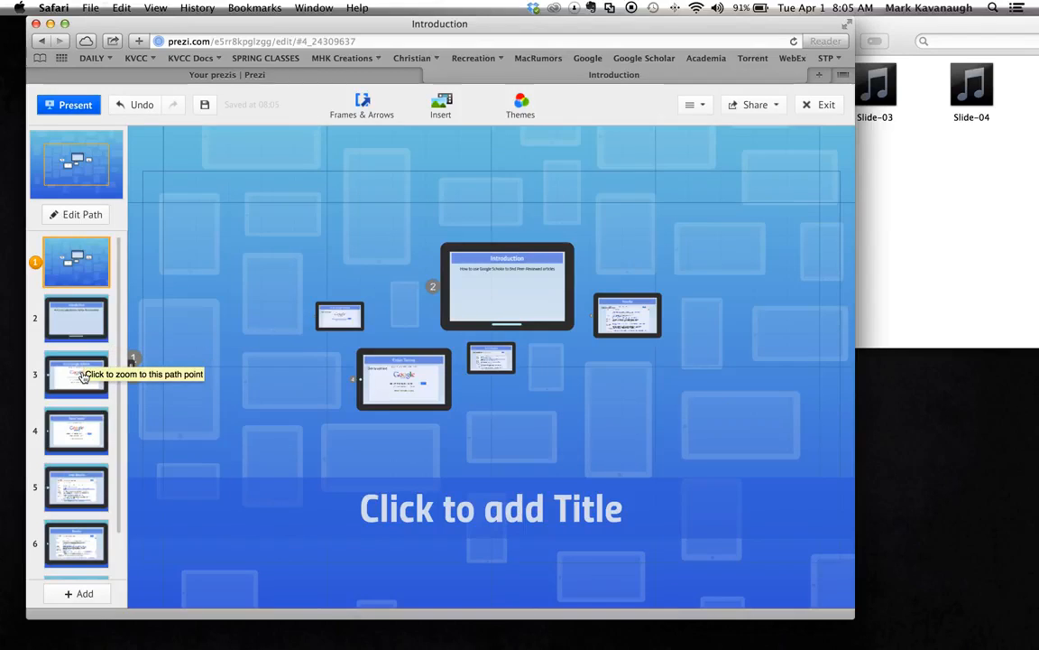
Add the Slide-01 file from the audio folder as the voice-over for path step 2, the Introduction frame.
{"action": "left_click", "coordinate": [73, 323]}
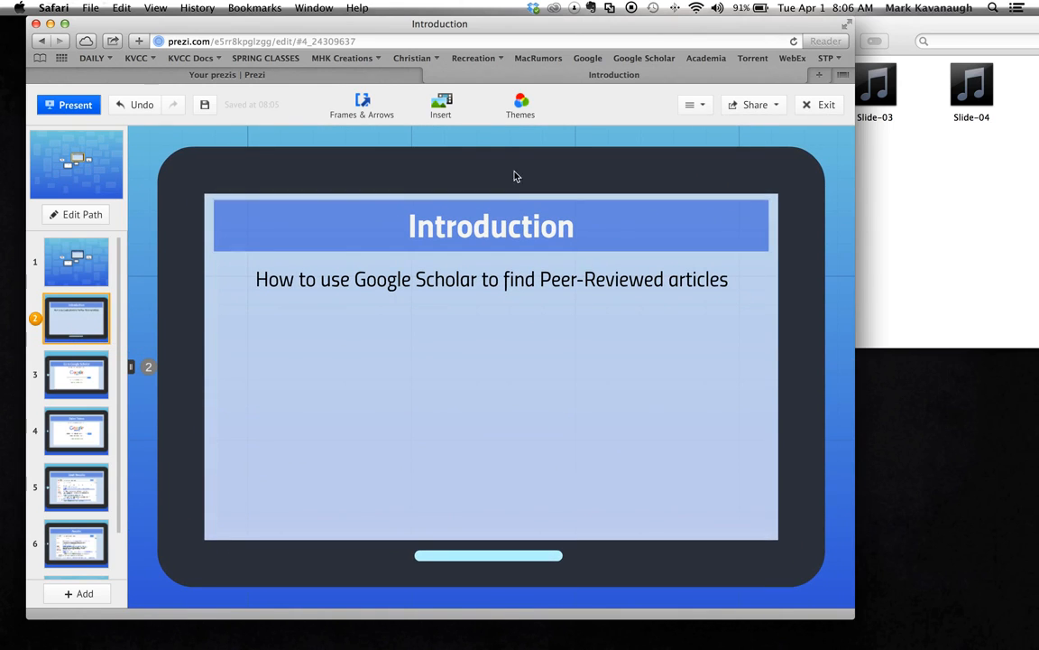
{"action": "left_click", "coordinate": [440, 103]}
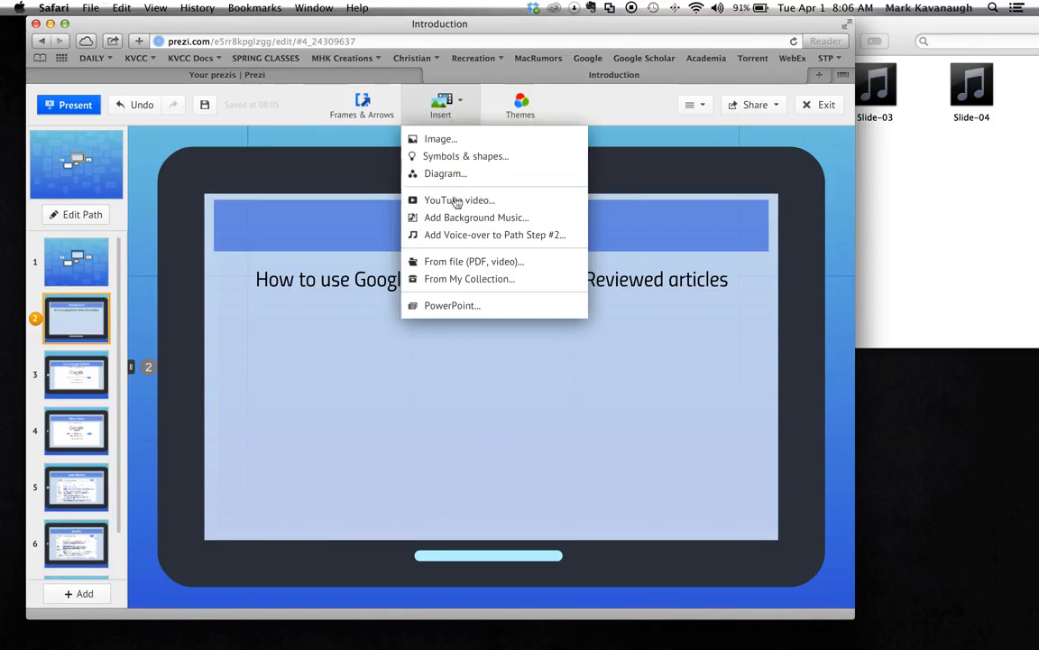
{"action": "left_click", "coordinate": [459, 241]}
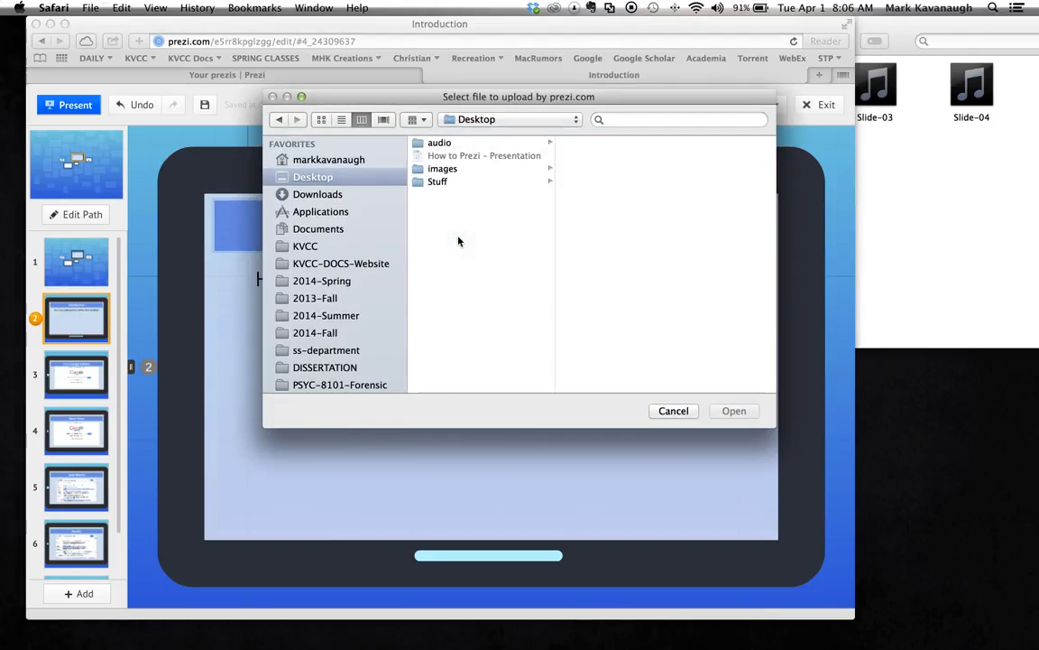
{"action": "left_click", "coordinate": [442, 145]}
{"action": "left_click", "coordinate": [570, 146]}
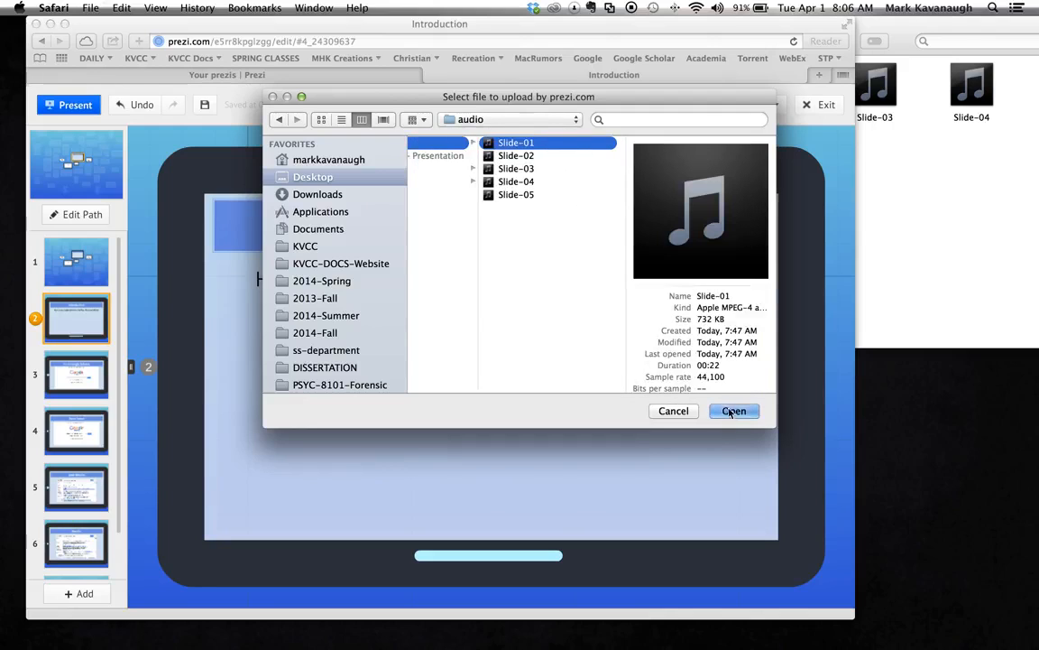
{"action": "left_click", "coordinate": [733, 411]}
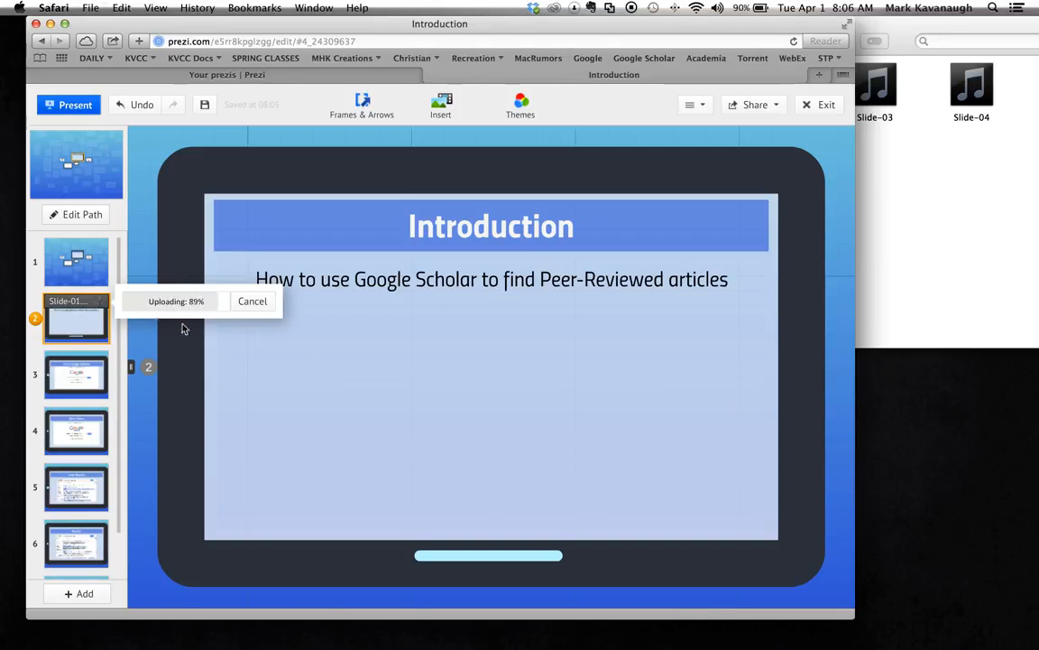
Add the Slide-02 audio file as the voice-over for path step 3, the Go to Google Scholar frame.
{"action": "left_click", "coordinate": [77, 379]}
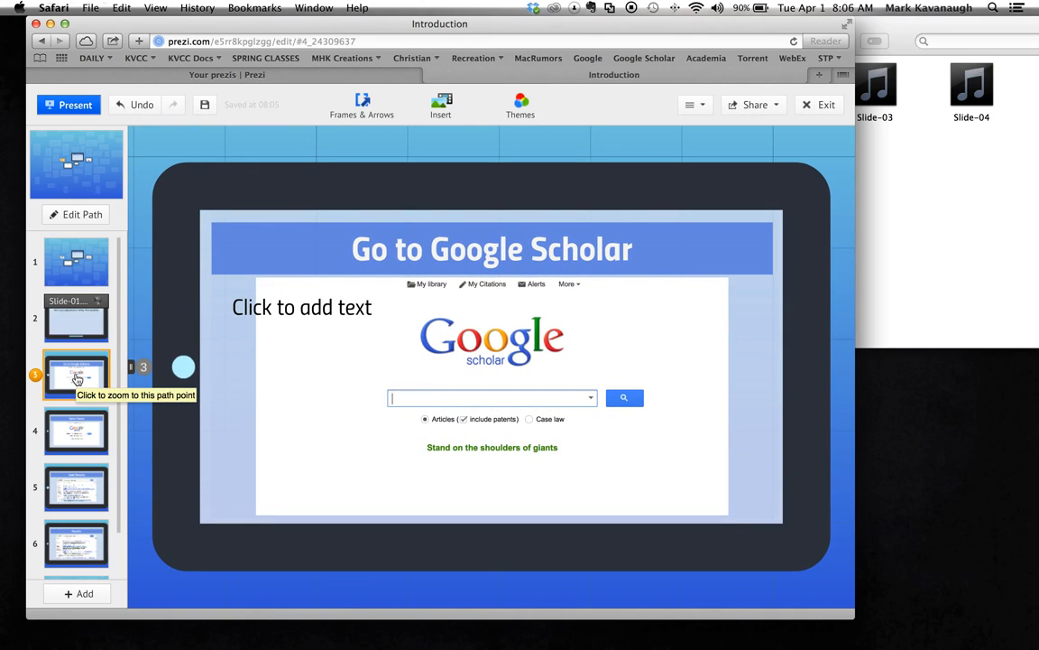
{"action": "left_click", "coordinate": [442, 106]}
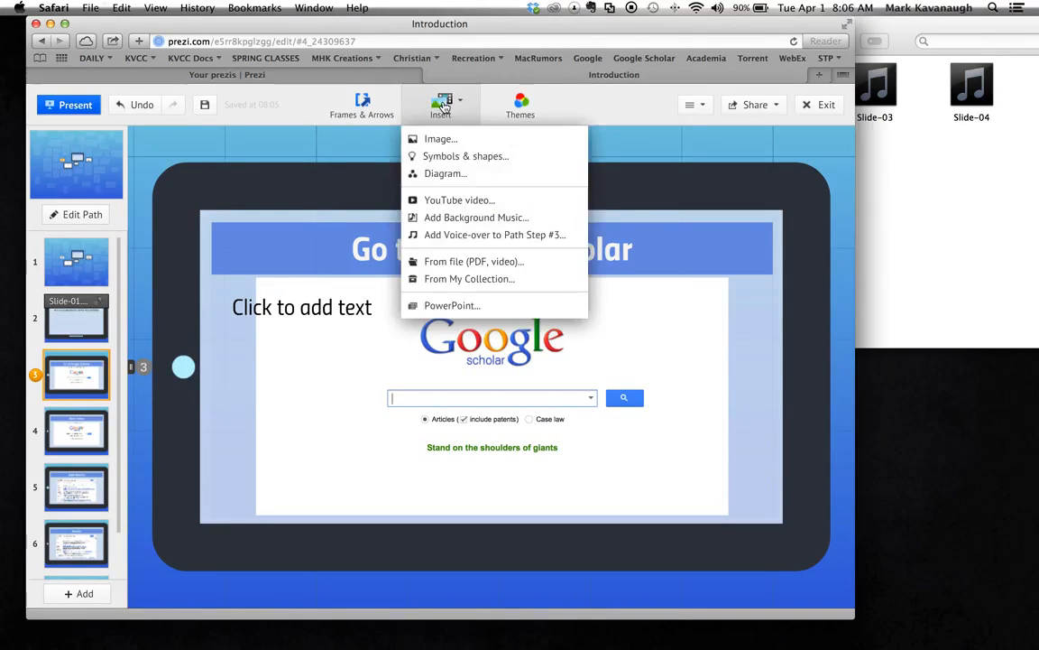
{"action": "left_click", "coordinate": [456, 235]}
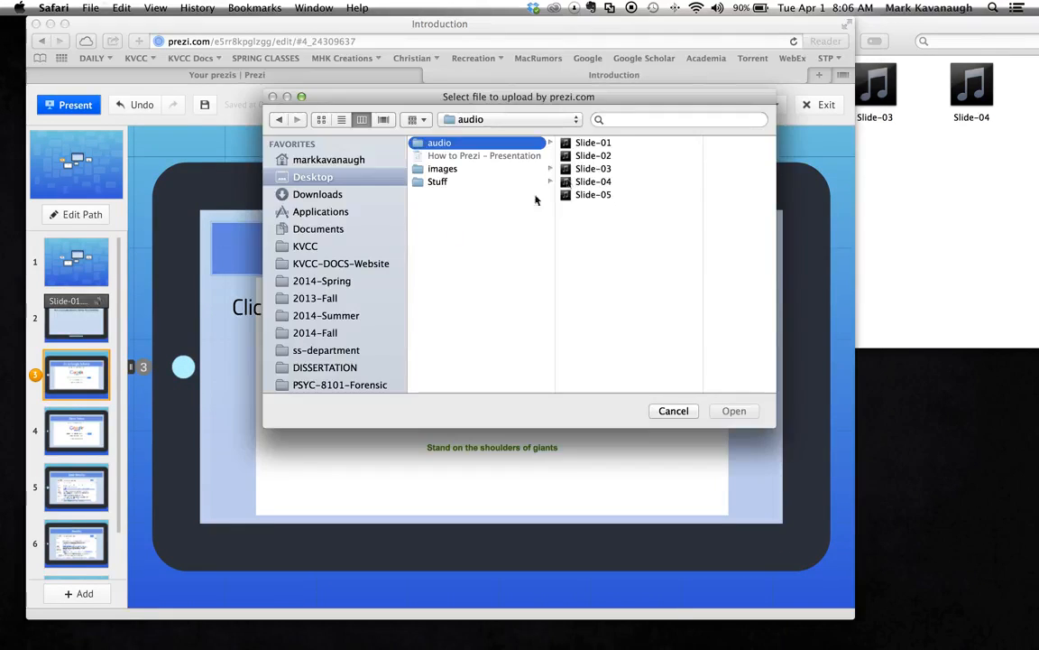
{"action": "left_click", "coordinate": [592, 159]}
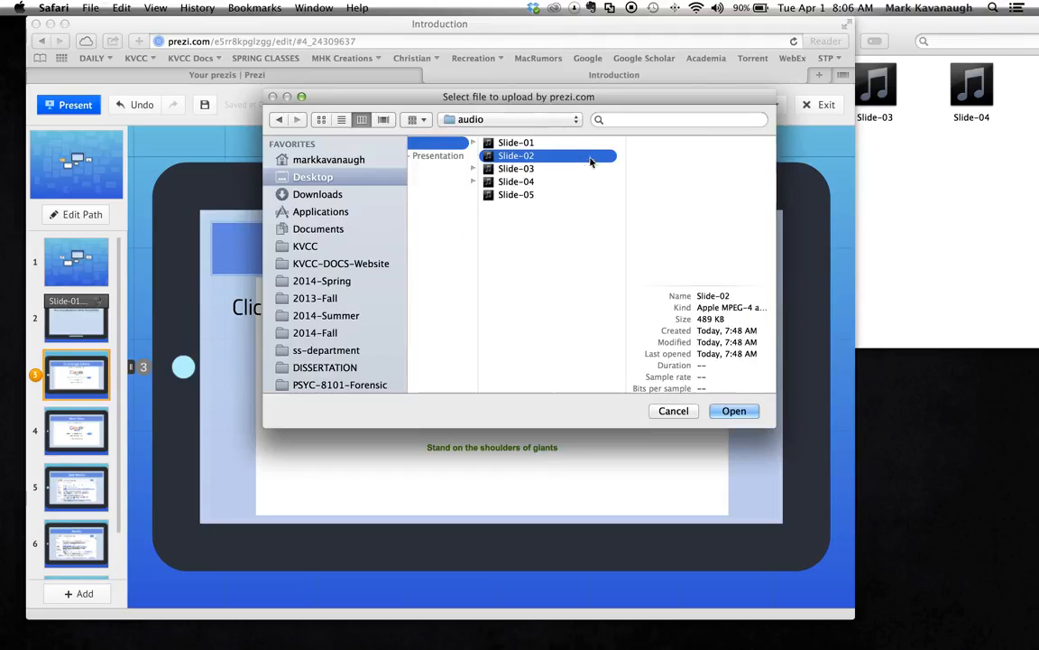
{"action": "left_click", "coordinate": [735, 412]}
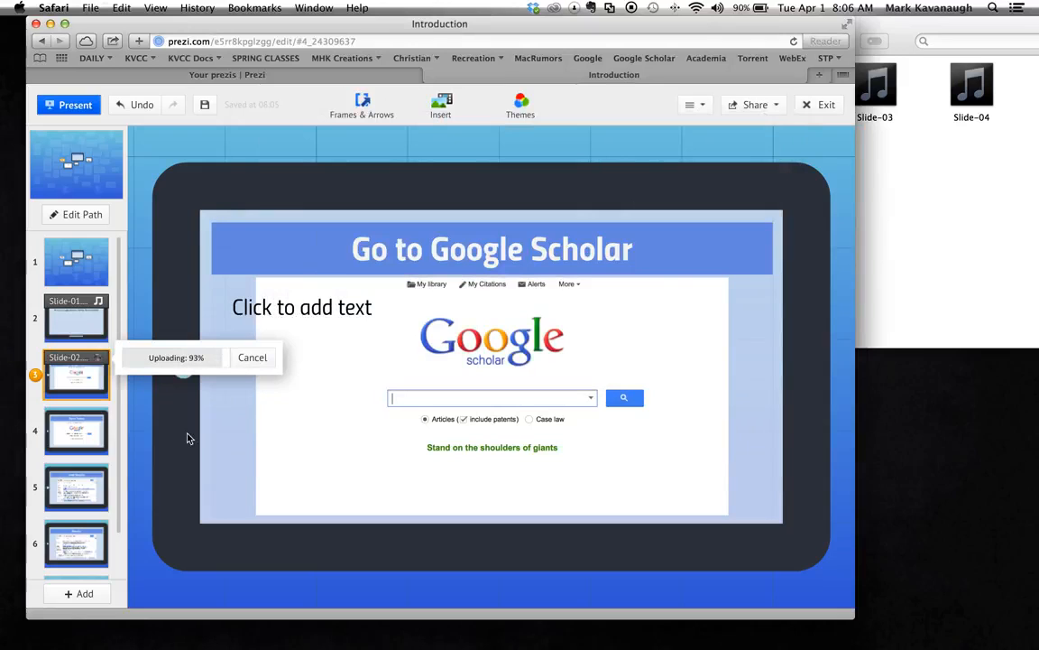
Add the Slide-03 audio file as the voice-over for path step 4, the Enter Terms frame.
{"action": "left_click", "coordinate": [77, 433]}
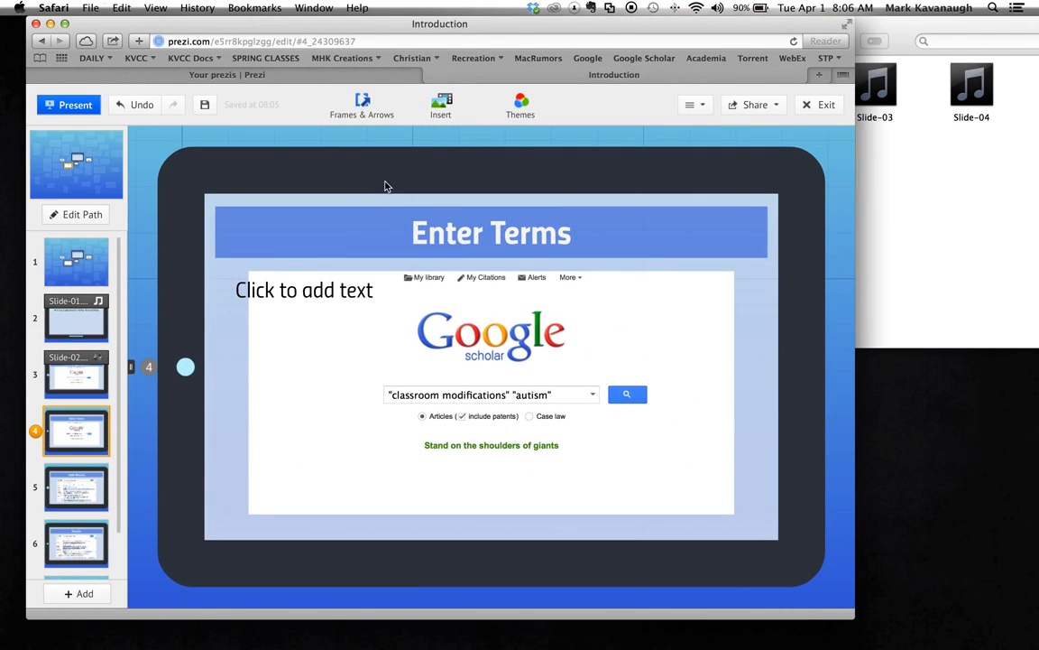
{"action": "left_click", "coordinate": [438, 101]}
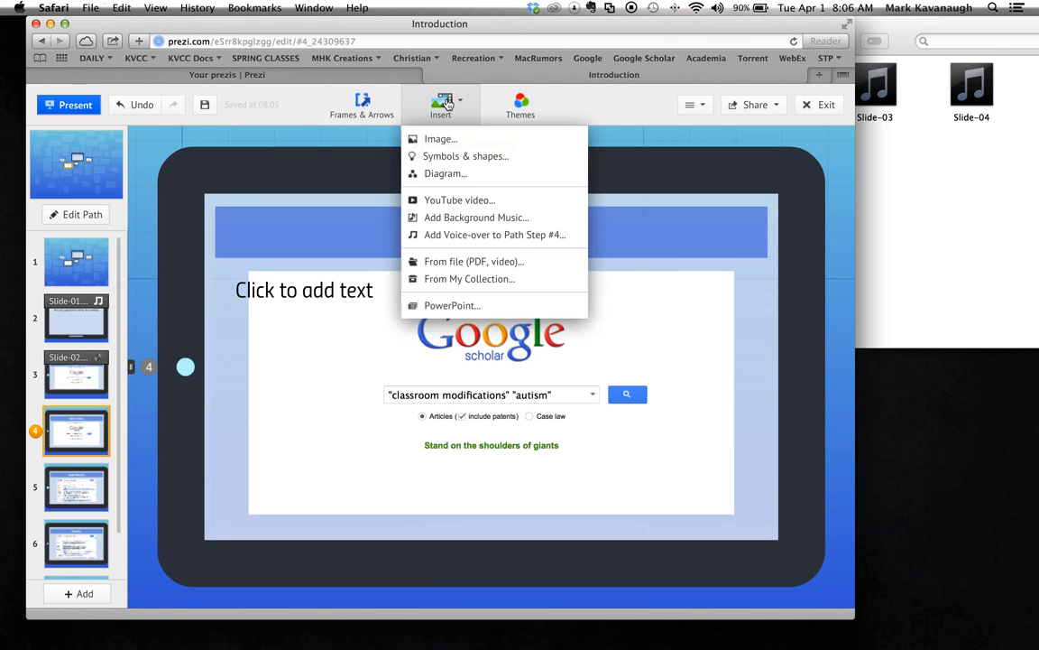
{"action": "left_click", "coordinate": [472, 236]}
{"action": "left_click", "coordinate": [593, 169]}
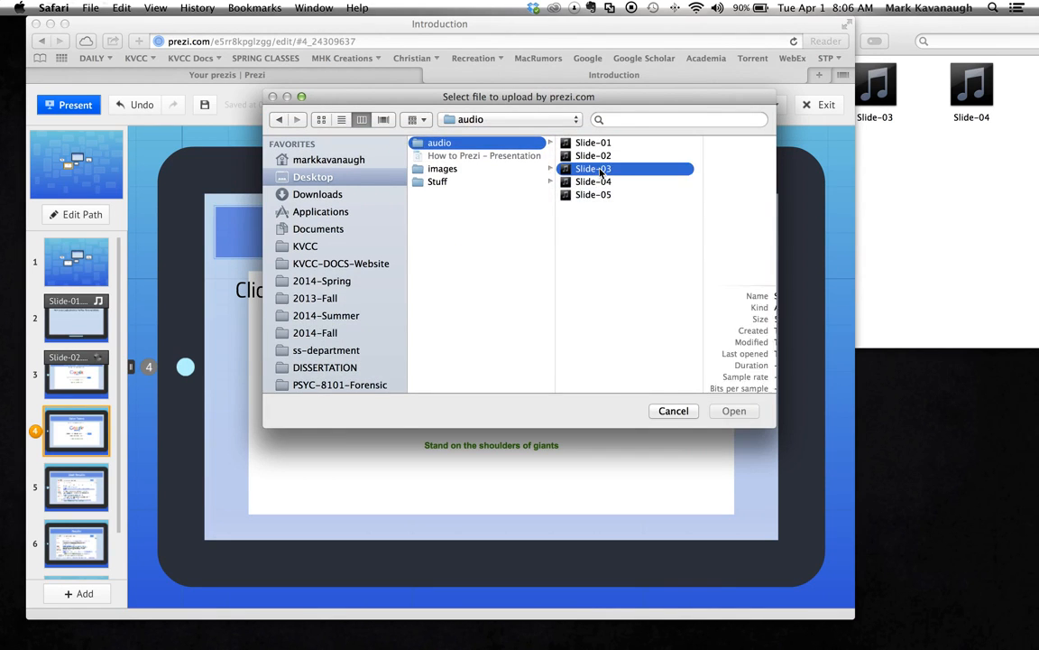
{"action": "left_click", "coordinate": [736, 411]}
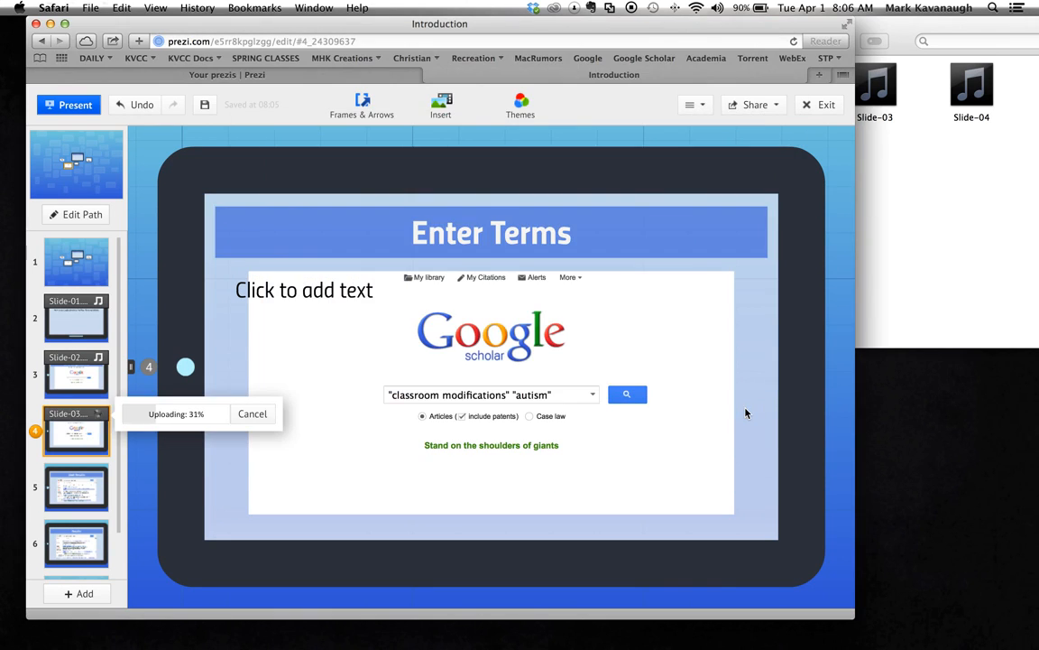
Add the Slide-04 audio file as the voice-over for path step 5, the Limit Results frame.
{"action": "left_click", "coordinate": [79, 487]}
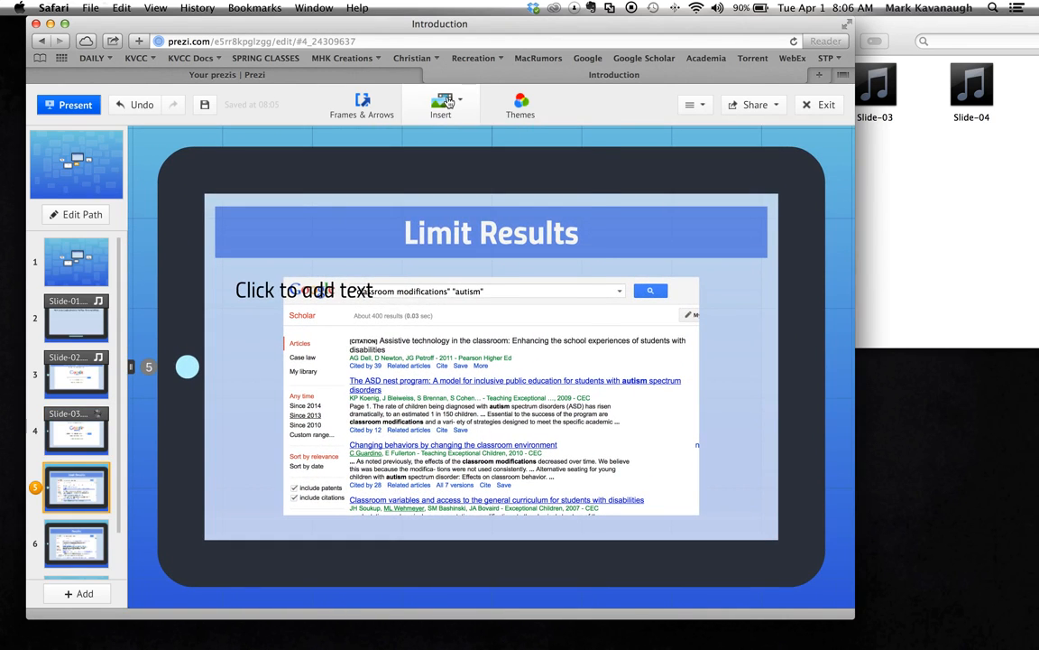
{"action": "left_click", "coordinate": [461, 112]}
{"action": "left_click", "coordinate": [465, 234]}
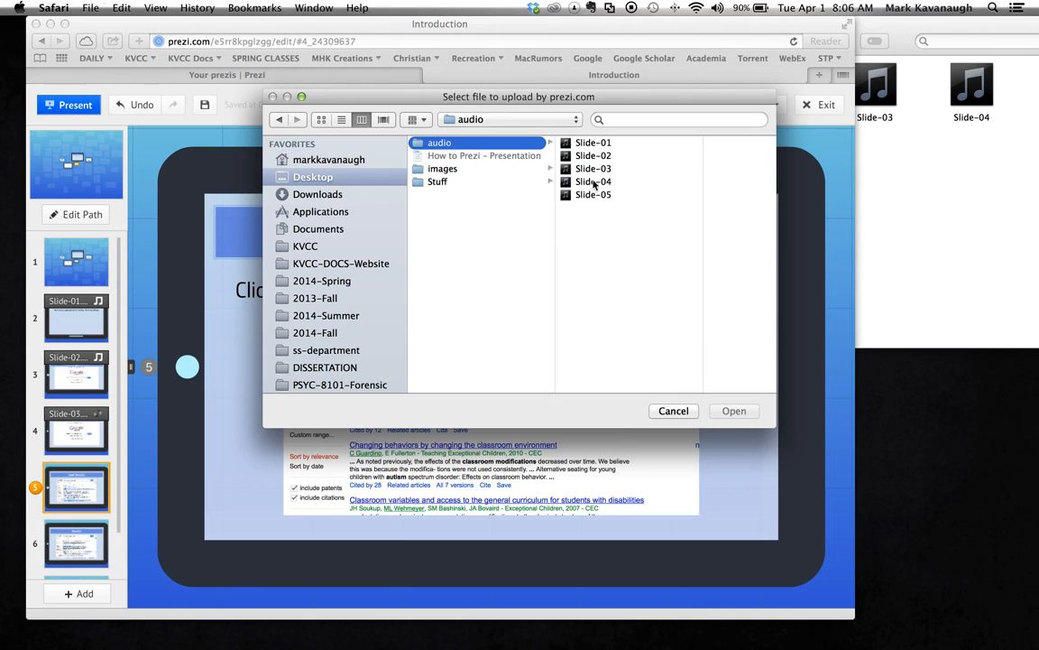
{"action": "left_click", "coordinate": [596, 182]}
{"action": "left_click", "coordinate": [732, 412]}
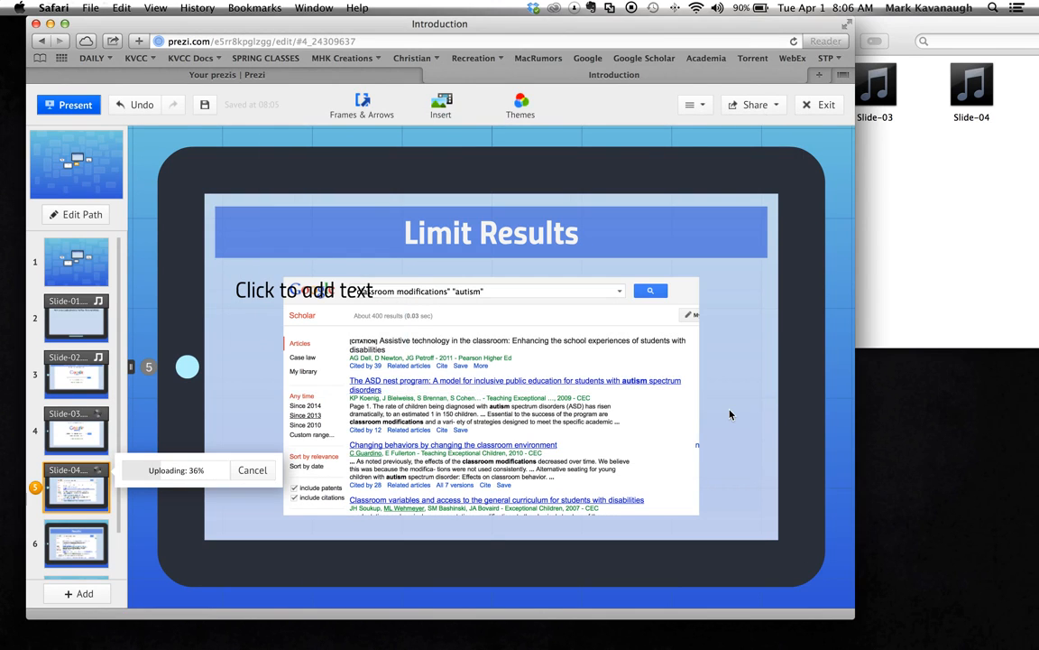
Add the Slide-05 audio file as the voice-over for path step 6, the Results frame.
{"action": "left_click", "coordinate": [77, 541]}
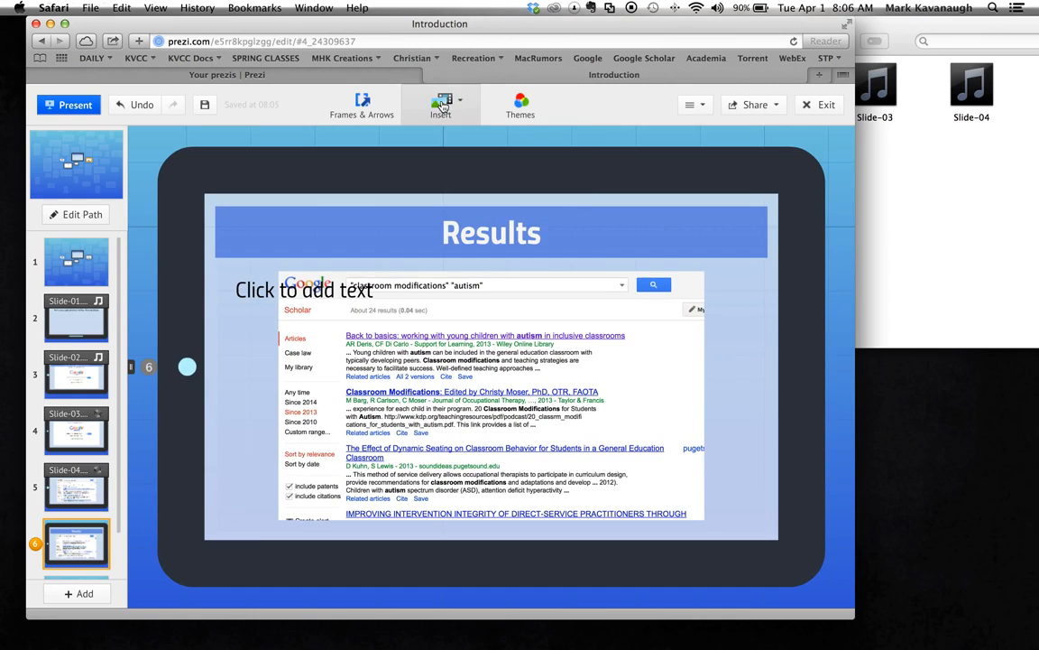
{"action": "left_click", "coordinate": [445, 110]}
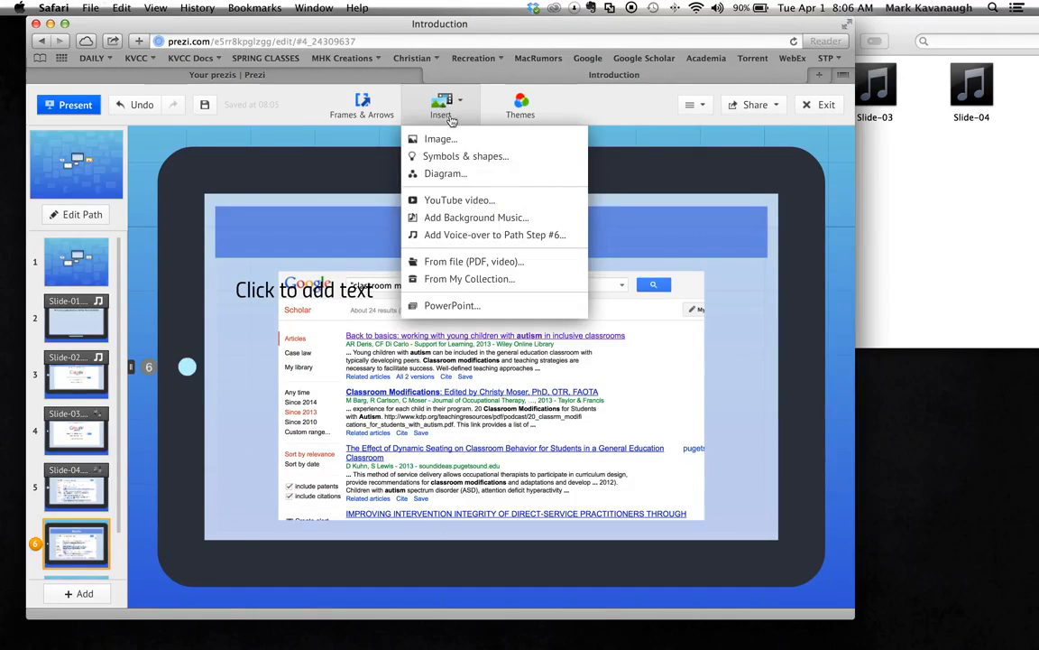
{"action": "left_click", "coordinate": [456, 235]}
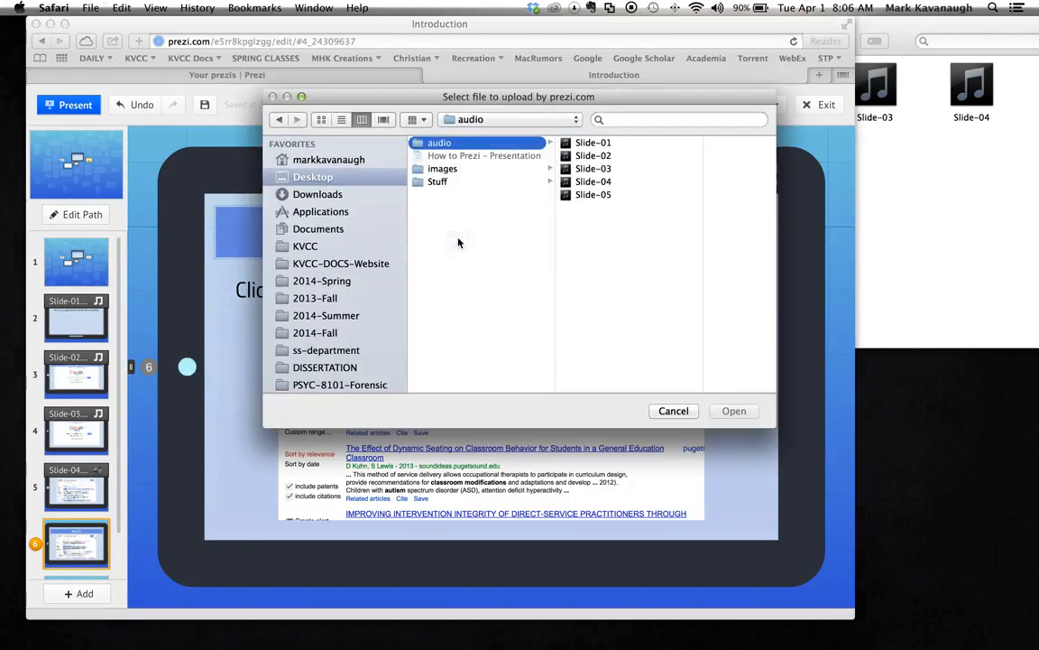
{"action": "left_click", "coordinate": [593, 195]}
{"action": "left_click", "coordinate": [733, 411]}
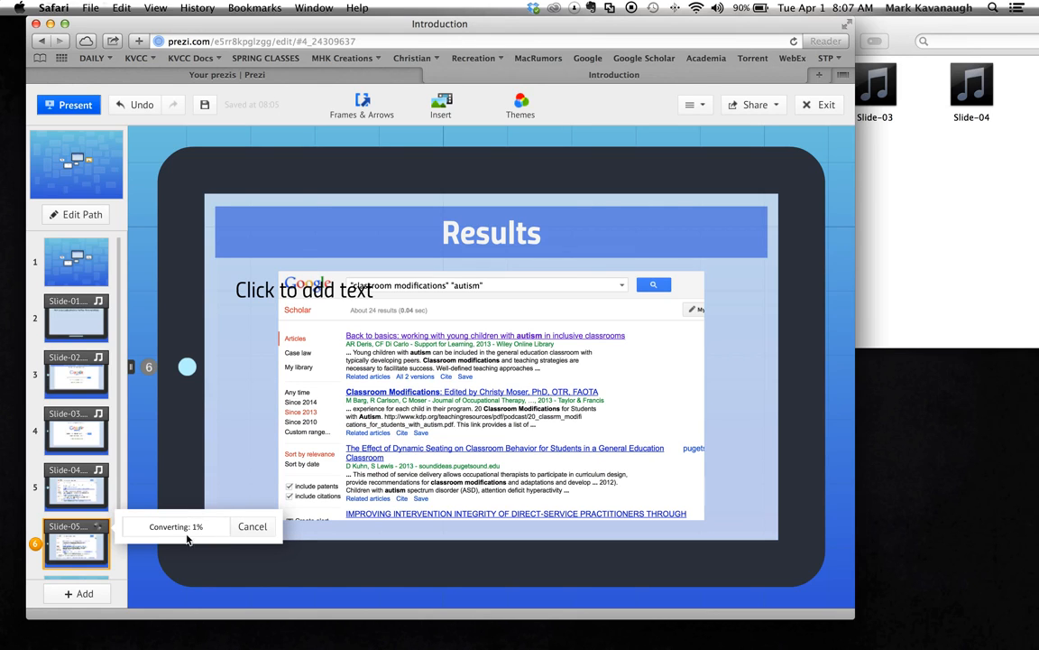
Check the voice-overs attached to the path steps, playing back Slide-02 and opening the player of Slide-05.
{"action": "left_click", "coordinate": [81, 478]}
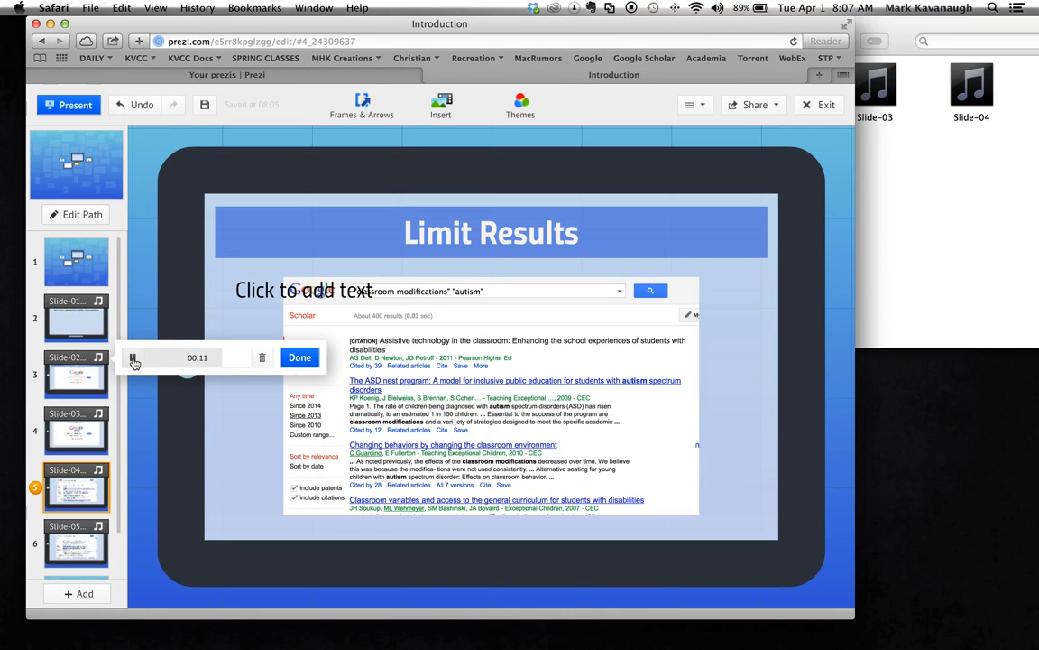
{"action": "left_click", "coordinate": [134, 359]}
{"action": "left_click", "coordinate": [68, 302]}
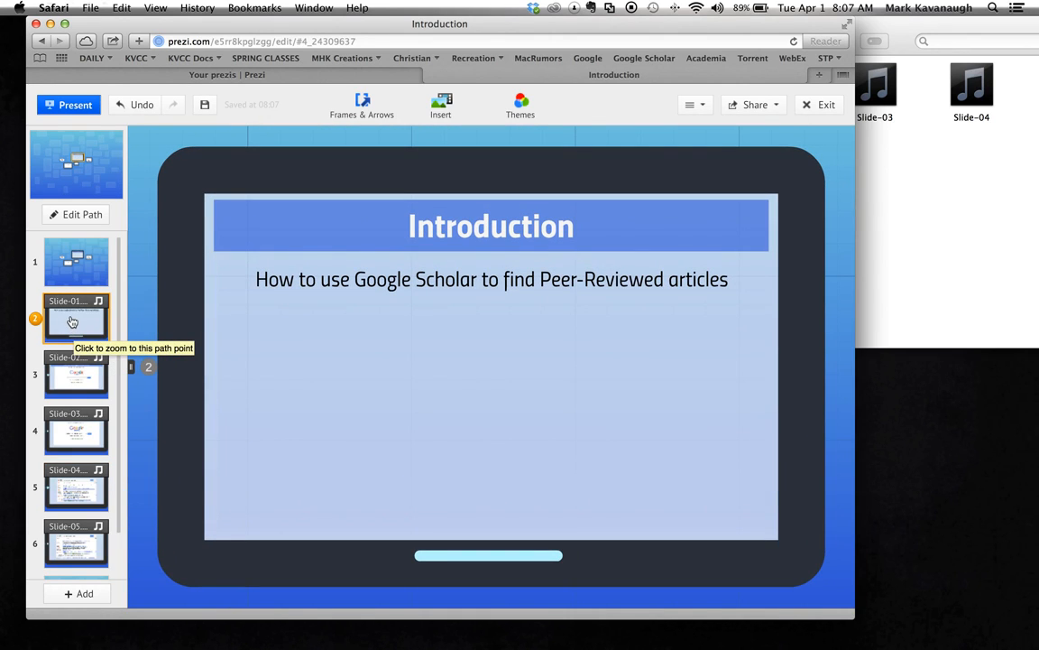
{"action": "left_click", "coordinate": [67, 376]}
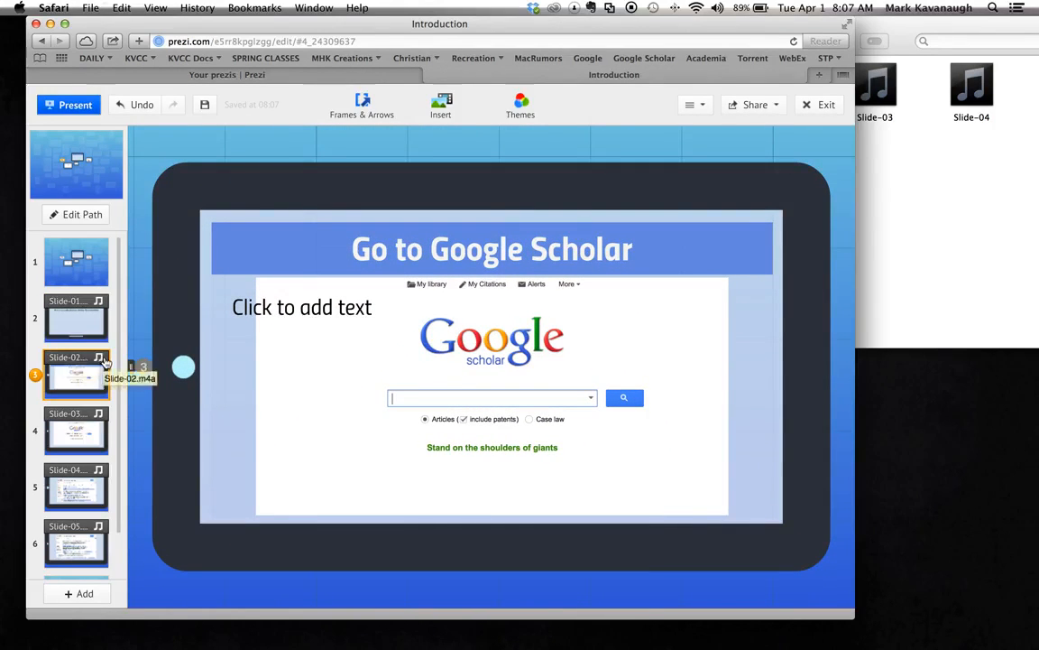
{"action": "left_click", "coordinate": [99, 358]}
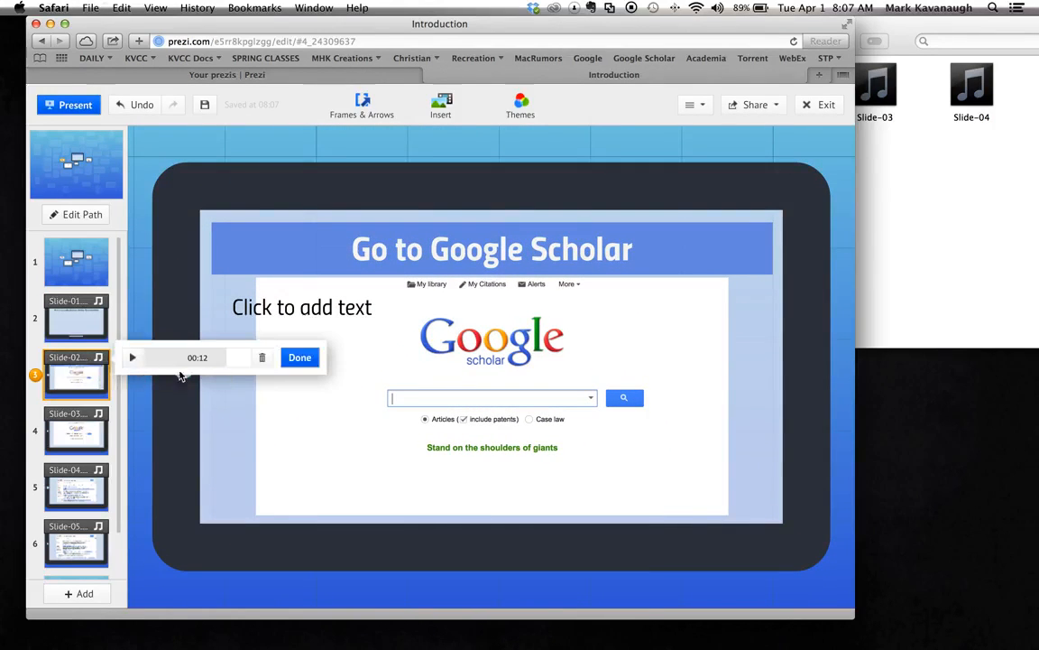
{"action": "left_click", "coordinate": [99, 526]}
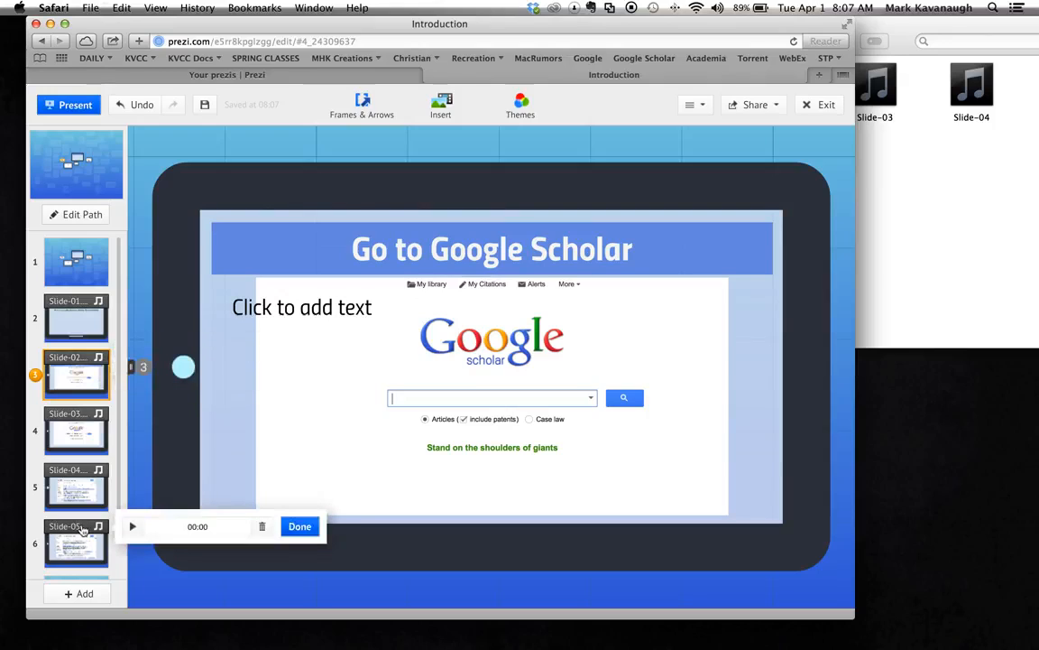
{"action": "left_click", "coordinate": [137, 192]}
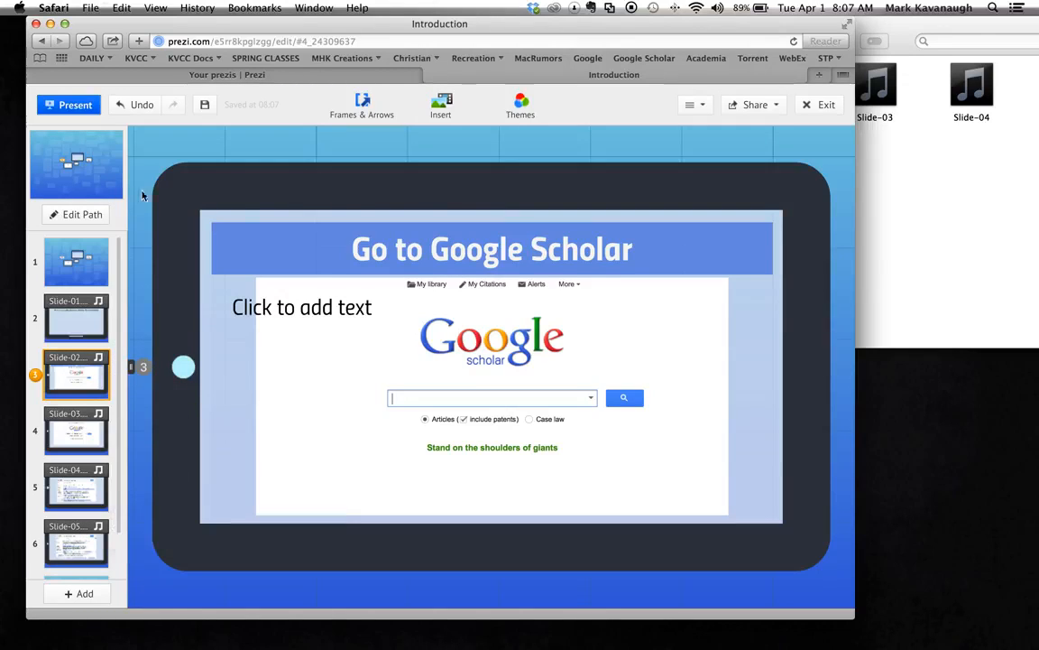
Try to edit the title placeholder from the view of path step 7.
{"action": "scroll", "coordinate": [115, 531], "scroll_direction": "down", "scroll_amount": 2}
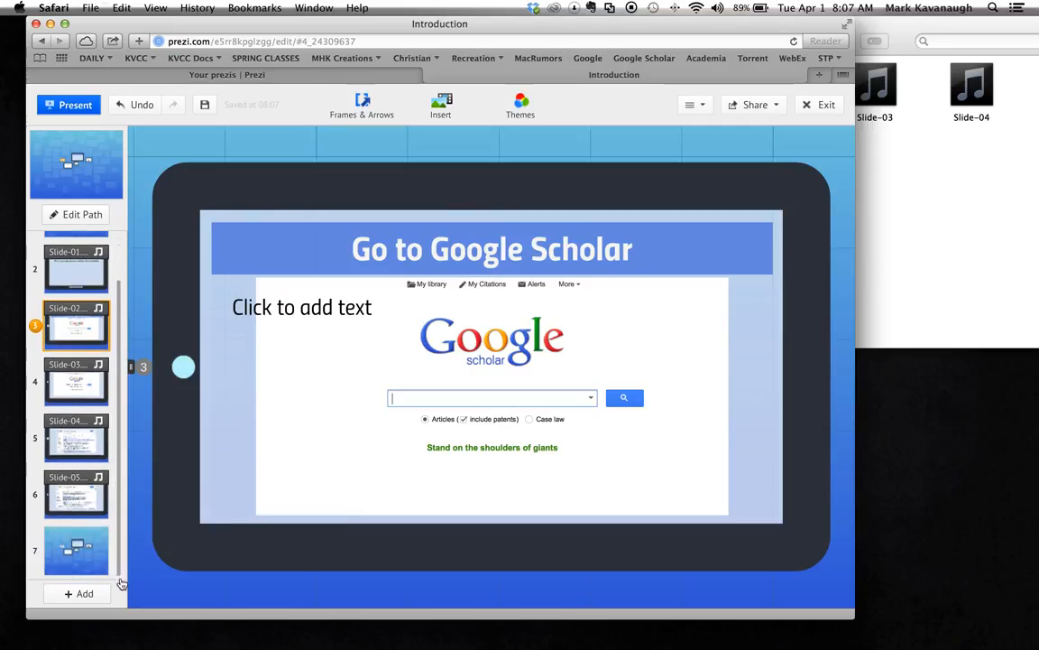
{"action": "left_click", "coordinate": [80, 549]}
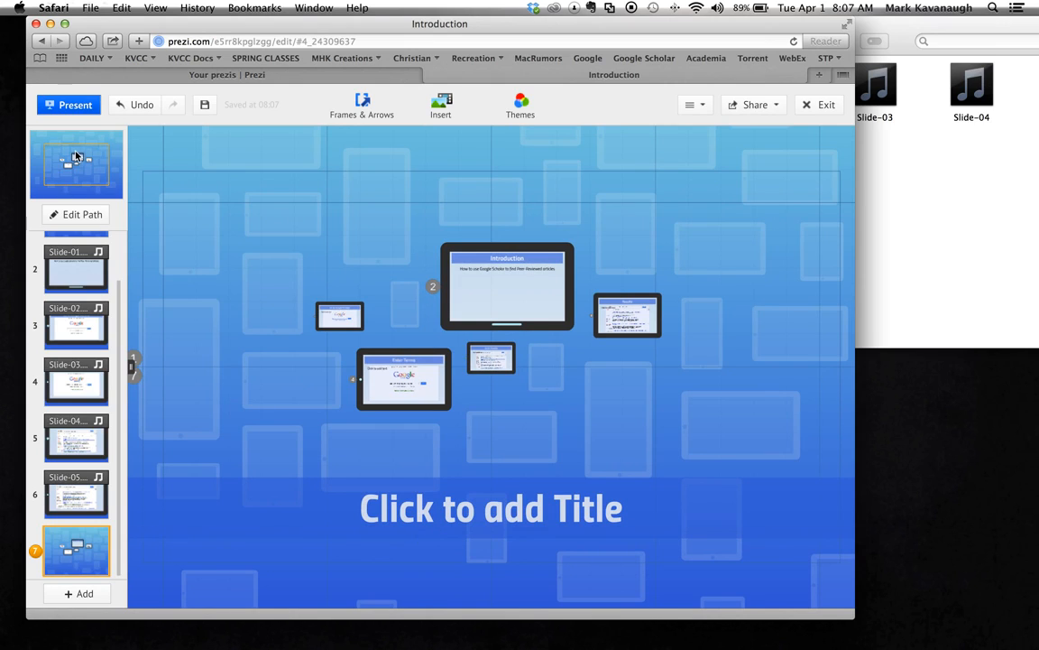
{"action": "left_click", "coordinate": [469, 511]}
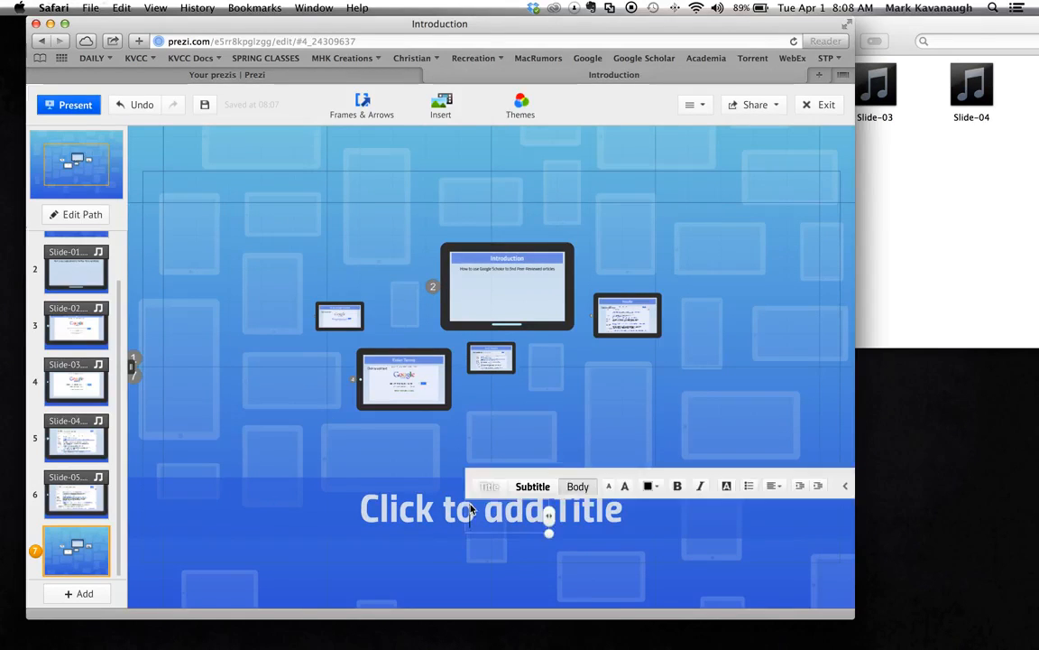
{"action": "left_click", "coordinate": [437, 515]}
{"action": "left_click", "coordinate": [429, 515]}
{"action": "left_click", "coordinate": [385, 464]}
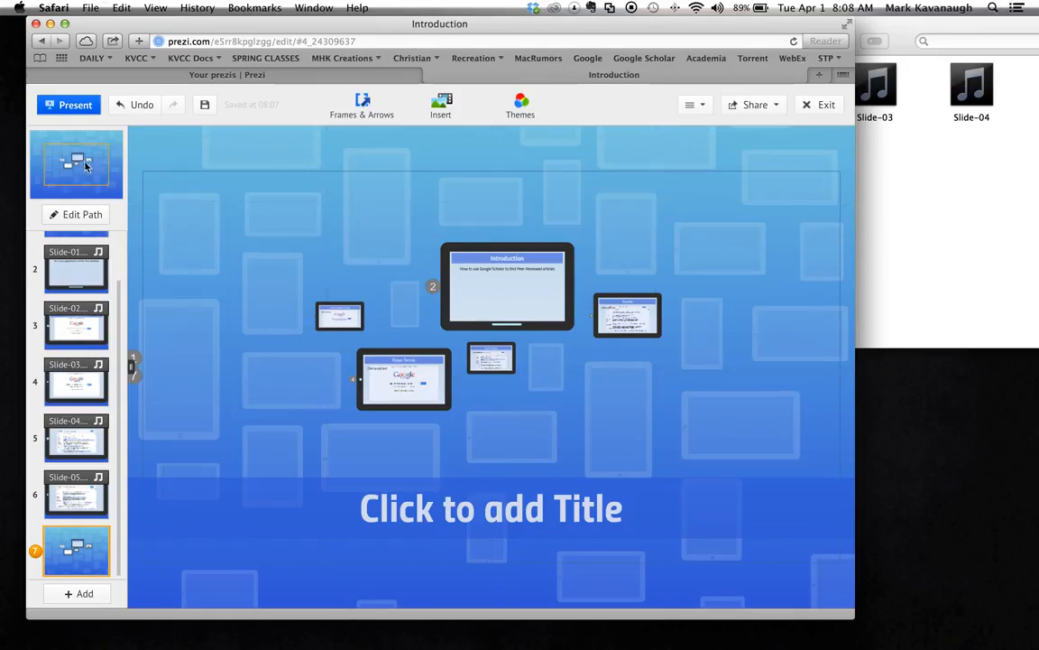
Try to edit the title placeholder from the view of path step 1.
{"action": "scroll", "coordinate": [73, 264], "scroll_direction": "up", "scroll_amount": 2}
{"action": "left_click", "coordinate": [74, 265]}
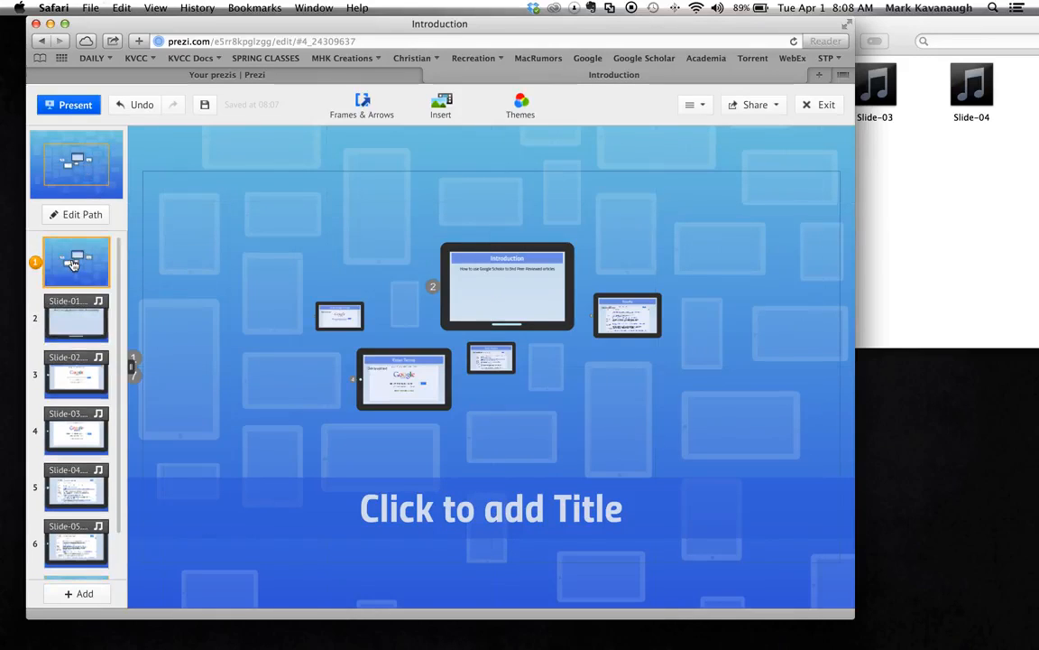
{"action": "left_click", "coordinate": [415, 510]}
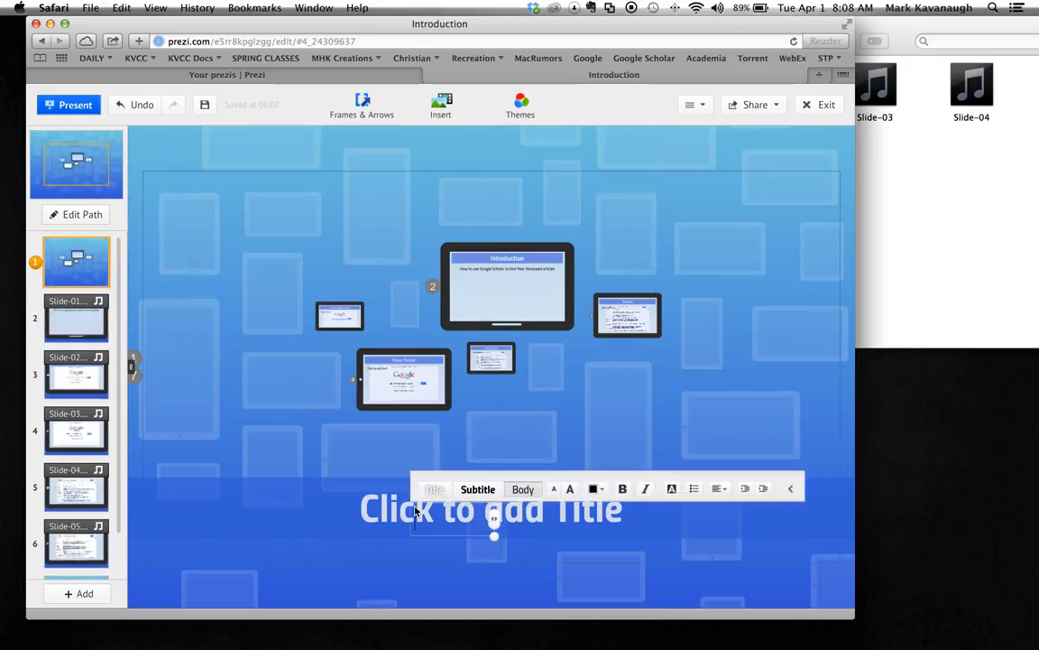
{"action": "left_click", "coordinate": [393, 512]}
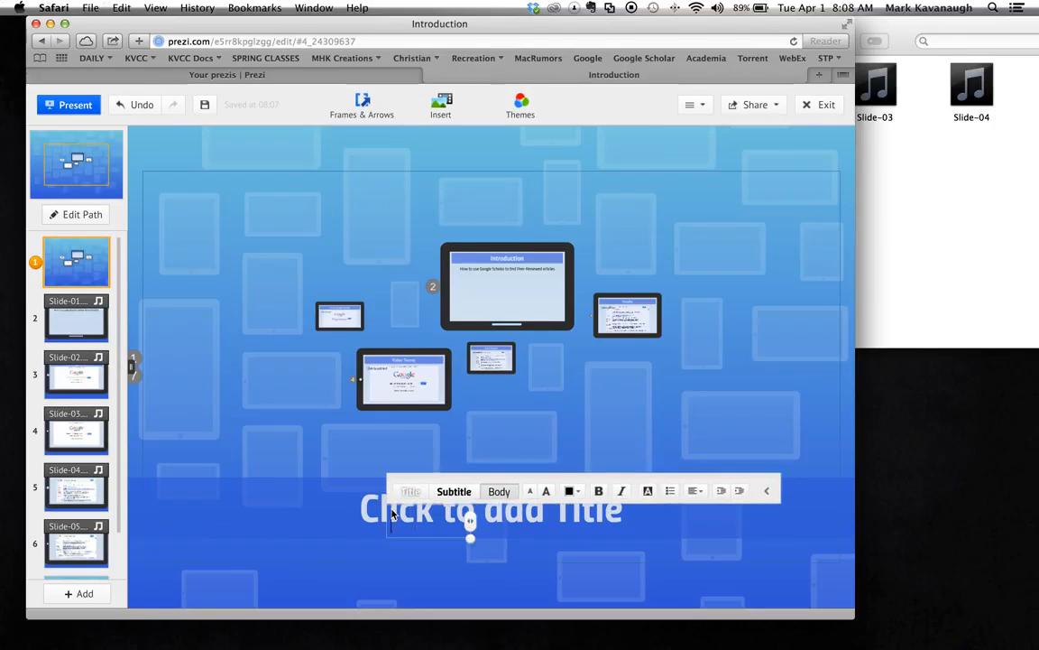
{"action": "left_click", "coordinate": [802, 435]}
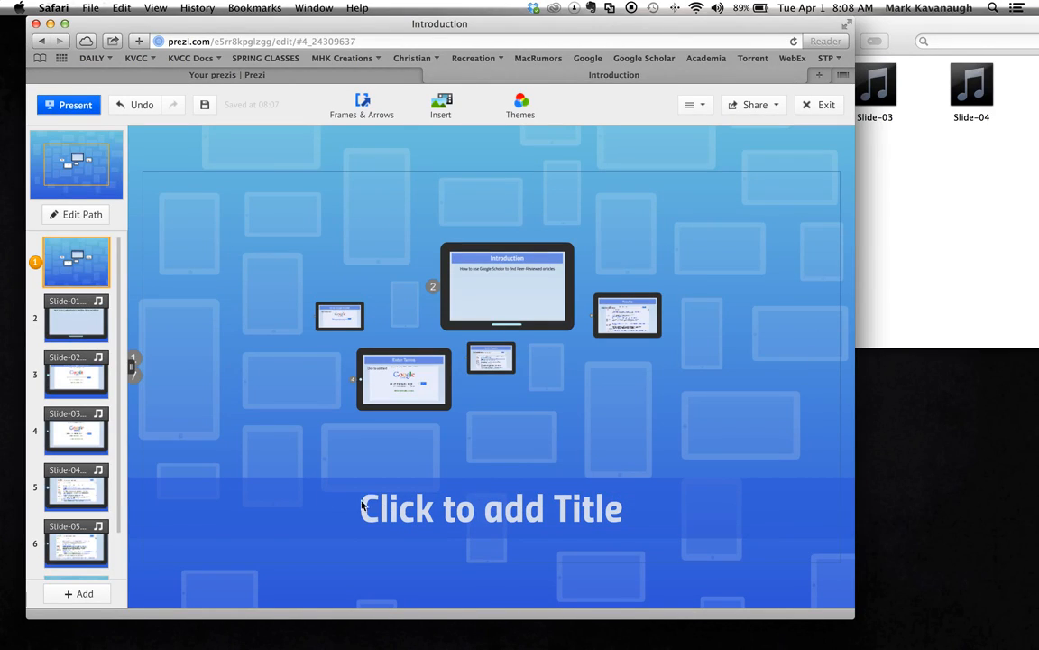
{"action": "left_click", "coordinate": [280, 478]}
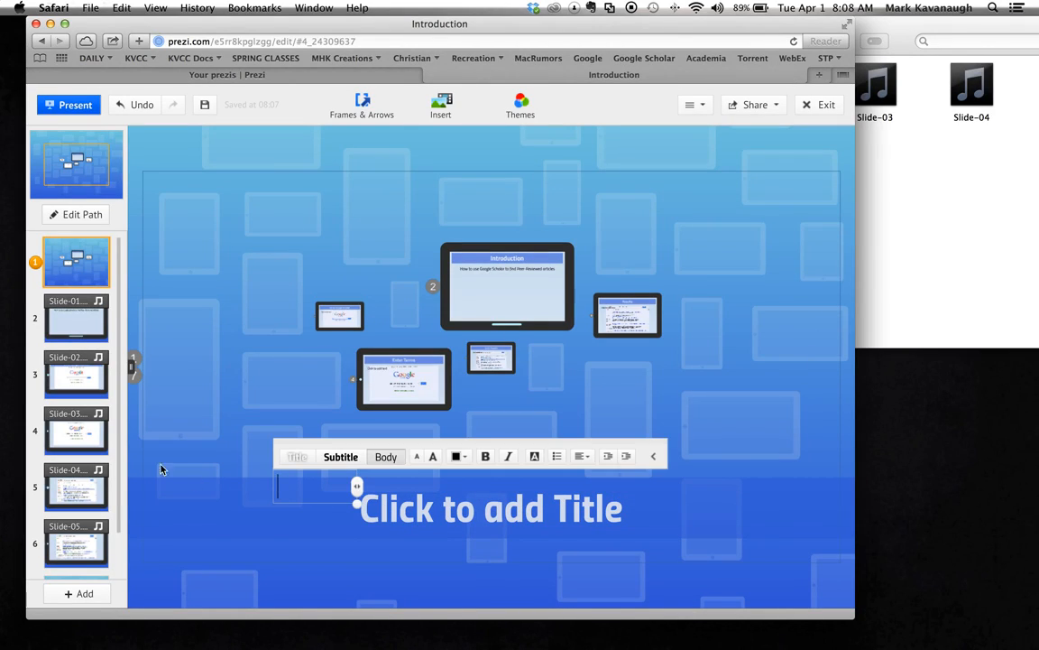
Replace the title placeholder on the overview canvas with "Using Google Scholar".
{"action": "left_click", "coordinate": [76, 146]}
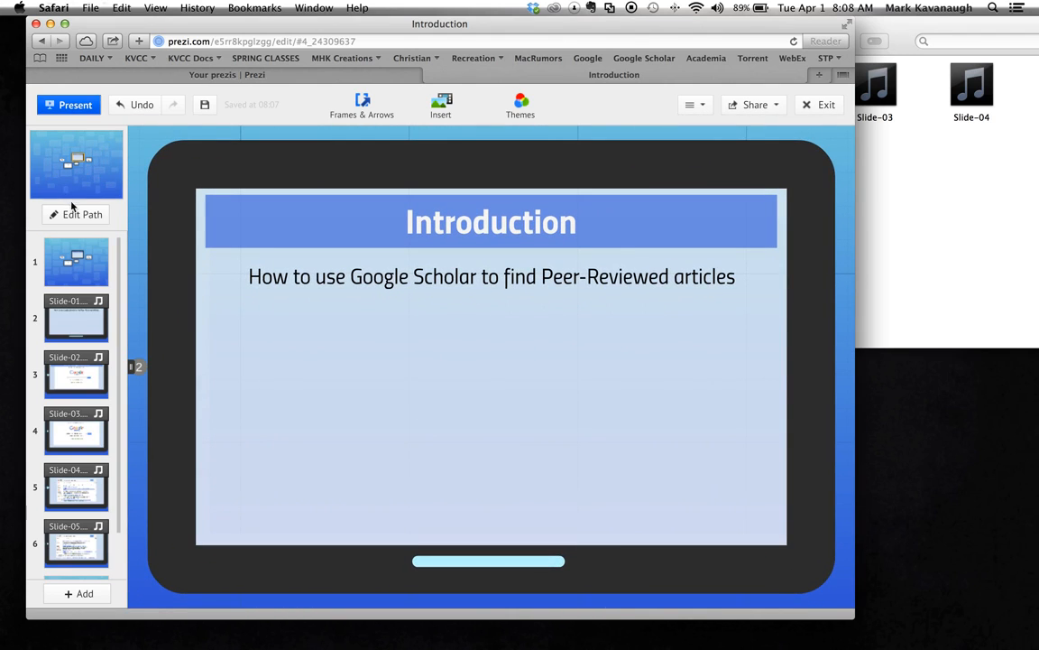
{"action": "left_click", "coordinate": [65, 153]}
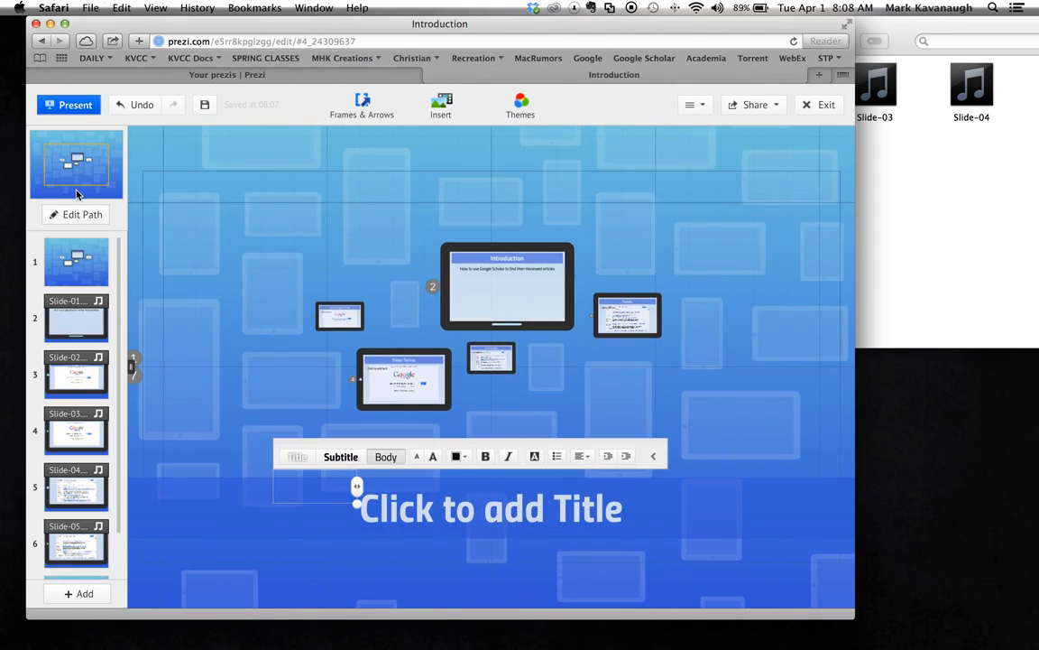
{"action": "left_click", "coordinate": [79, 194]}
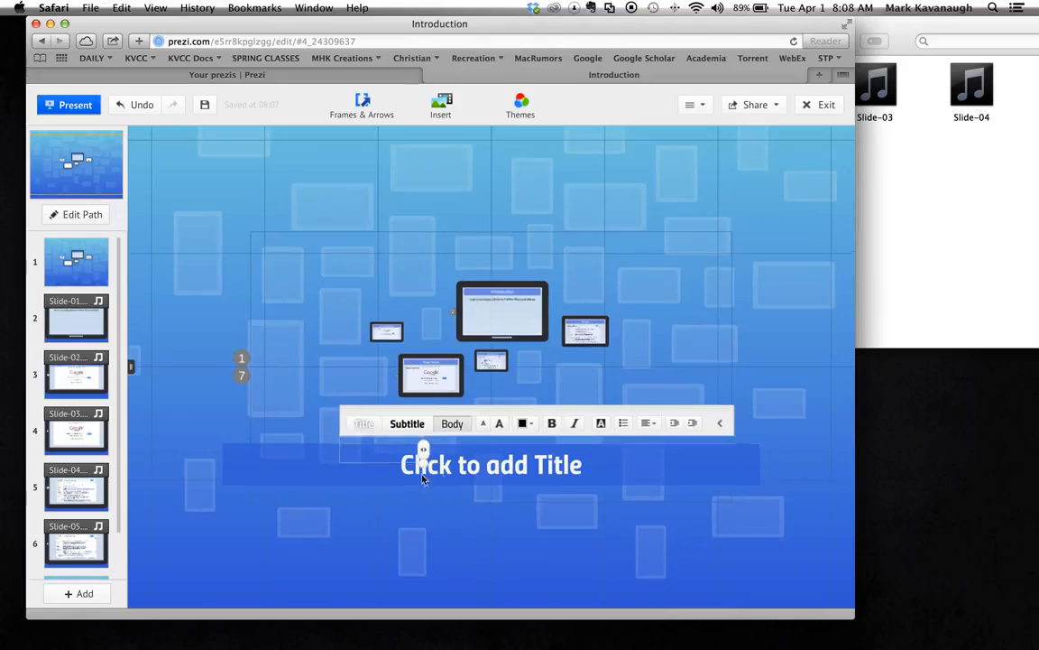
{"action": "left_click", "coordinate": [462, 475]}
{"action": "type", "text": "Using Google Scholar"}
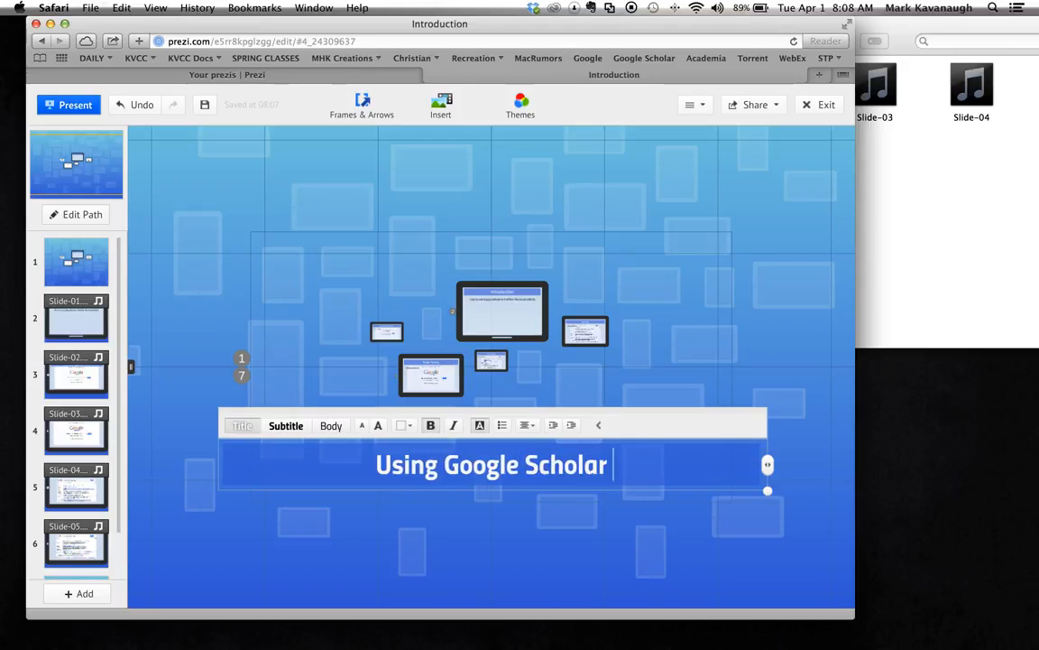
{"action": "key", "text": "BackSpace"}
{"action": "left_click", "coordinate": [546, 552]}
Check how the new title looks in the closing overview at path step 7.
{"action": "scroll", "coordinate": [115, 557], "scroll_direction": "down", "scroll_amount": 2}
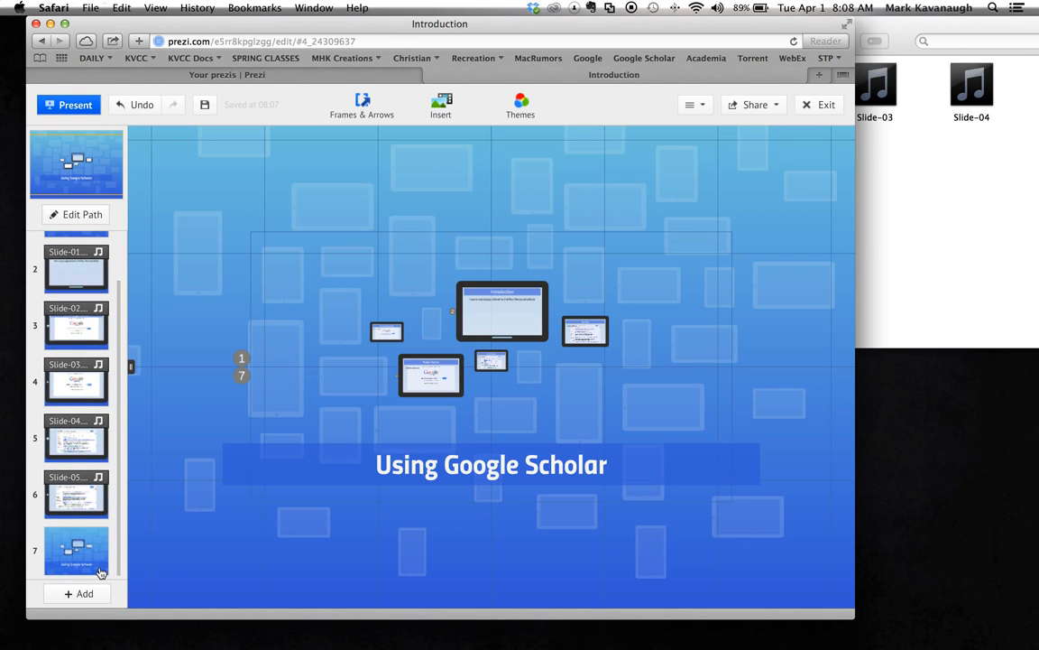
{"action": "left_click", "coordinate": [100, 576]}
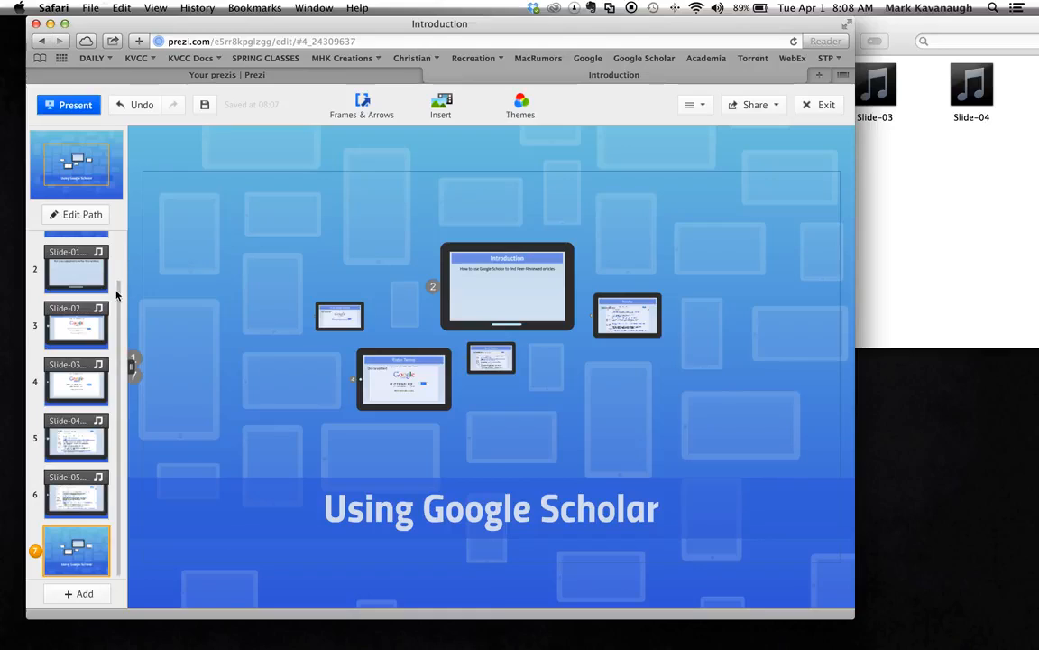
{"action": "left_click_drag", "start_coordinate": [117, 295], "coordinate": [120, 247]}
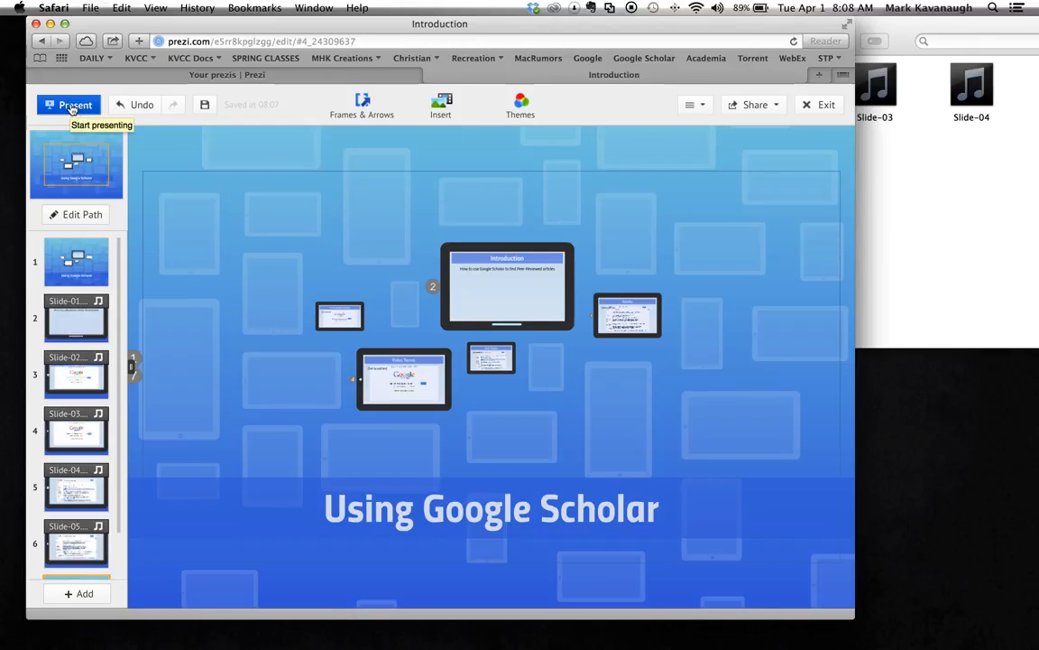
Present the prezi full screen from path step 1, play it into the Introduction frame, and return to editing.
{"action": "left_click", "coordinate": [97, 257]}
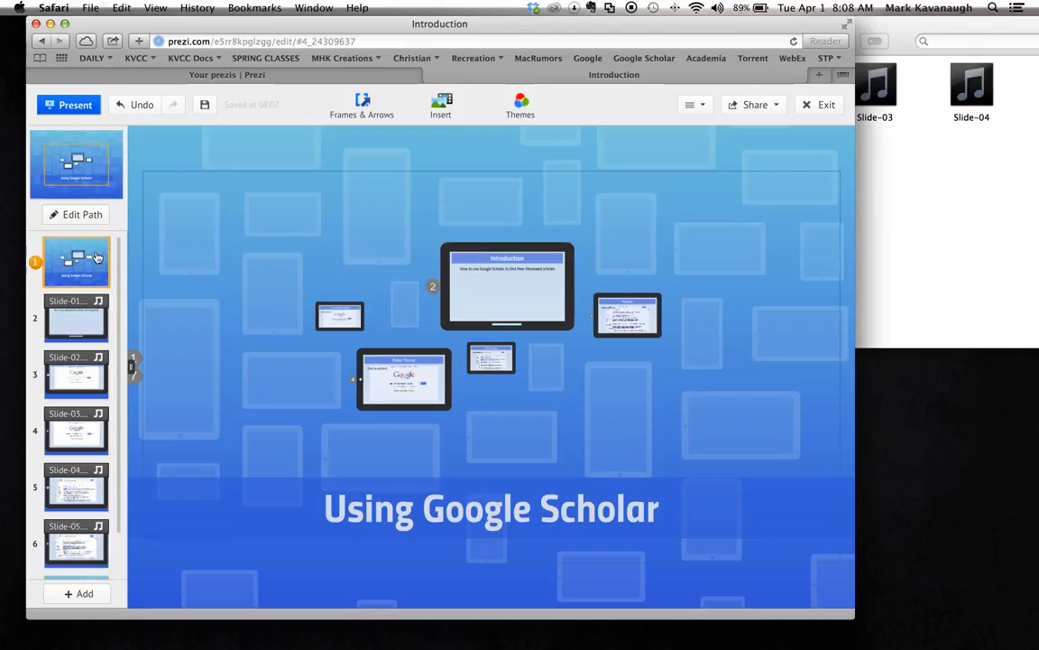
{"action": "left_click", "coordinate": [76, 105]}
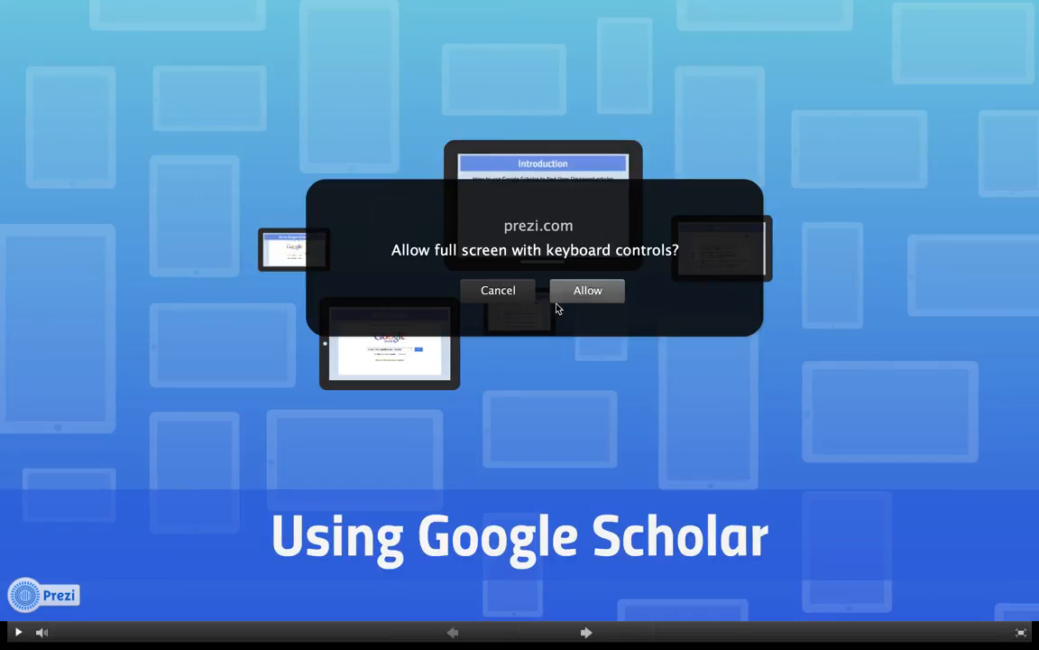
{"action": "left_click", "coordinate": [586, 292]}
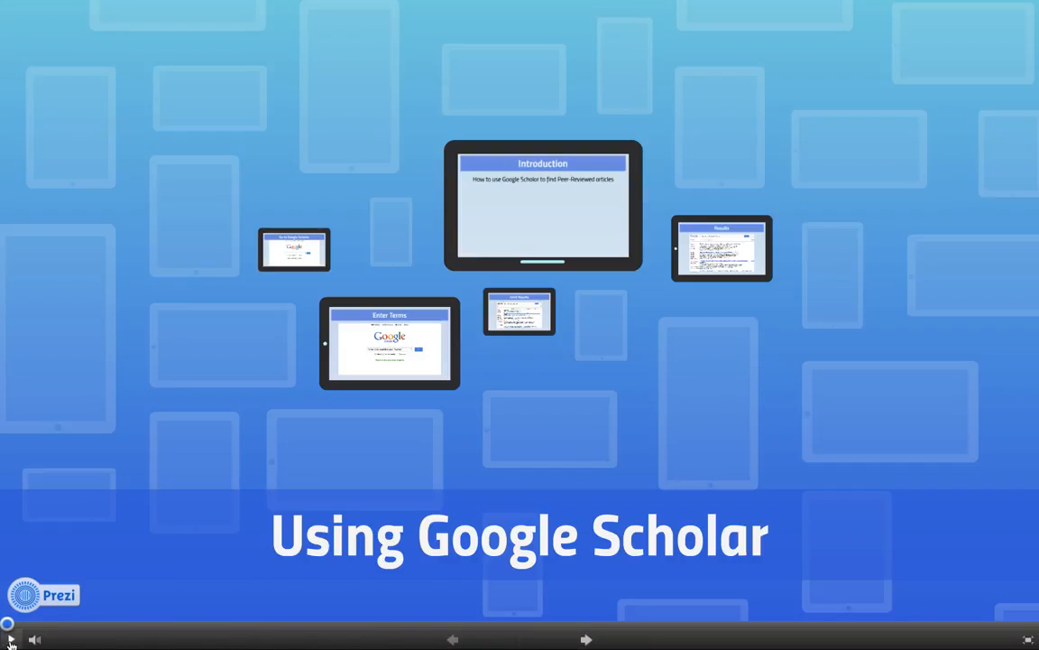
{"action": "left_click", "coordinate": [11, 640]}
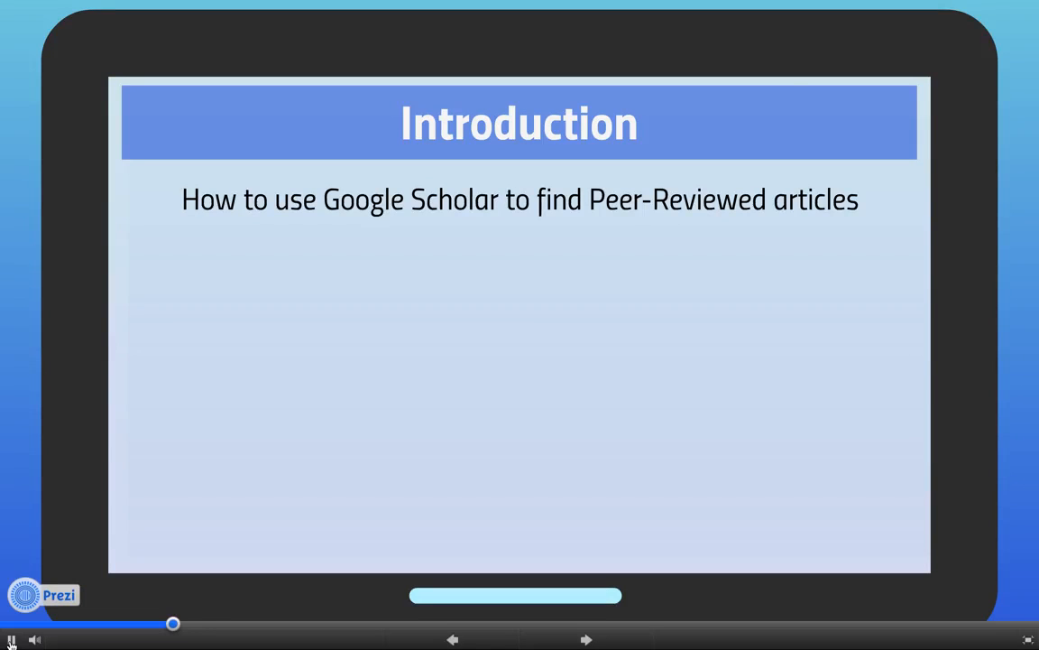
{"action": "key", "text": "Escape"}
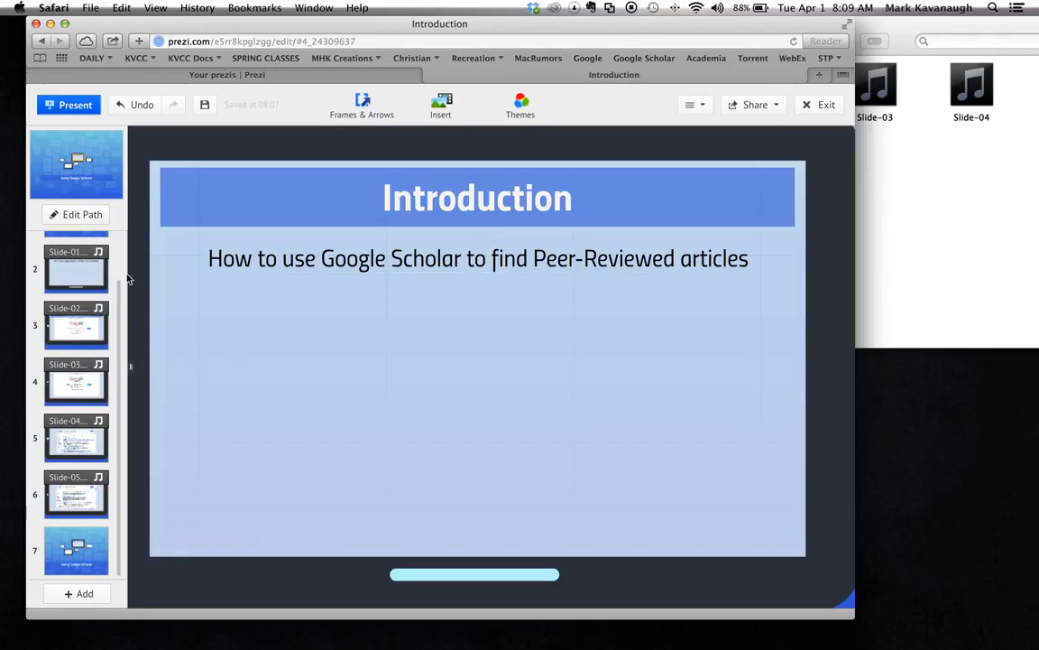
Copy the prezi's public link from its sharing settings, look at the option for adding people by email, and close the settings.
{"action": "left_click_drag", "start_coordinate": [118, 291], "coordinate": [122, 231]}
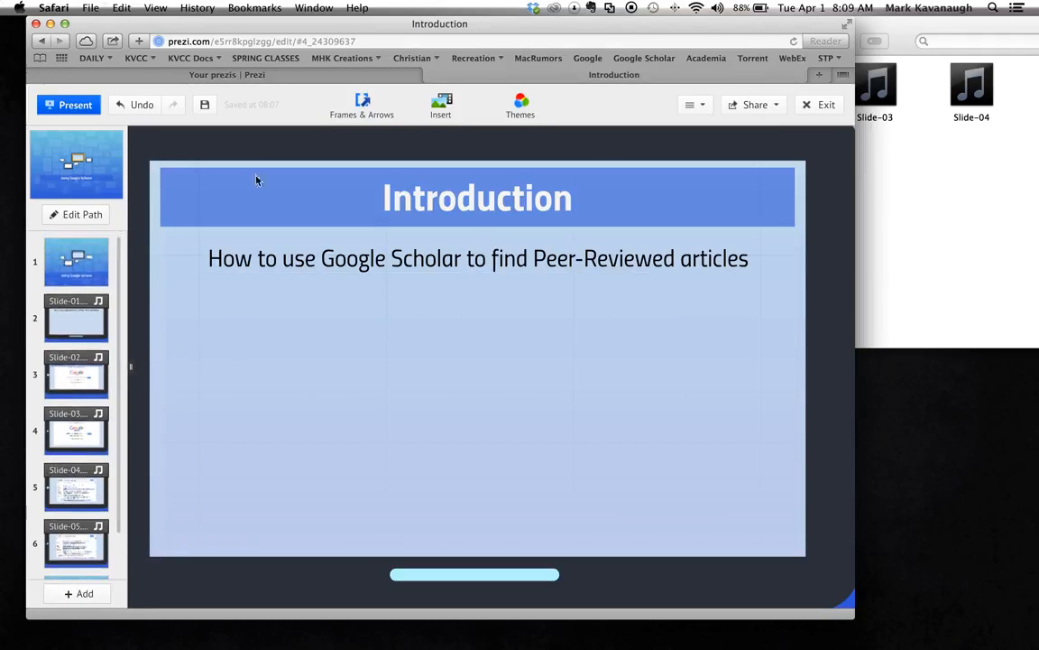
{"action": "left_click", "coordinate": [767, 107]}
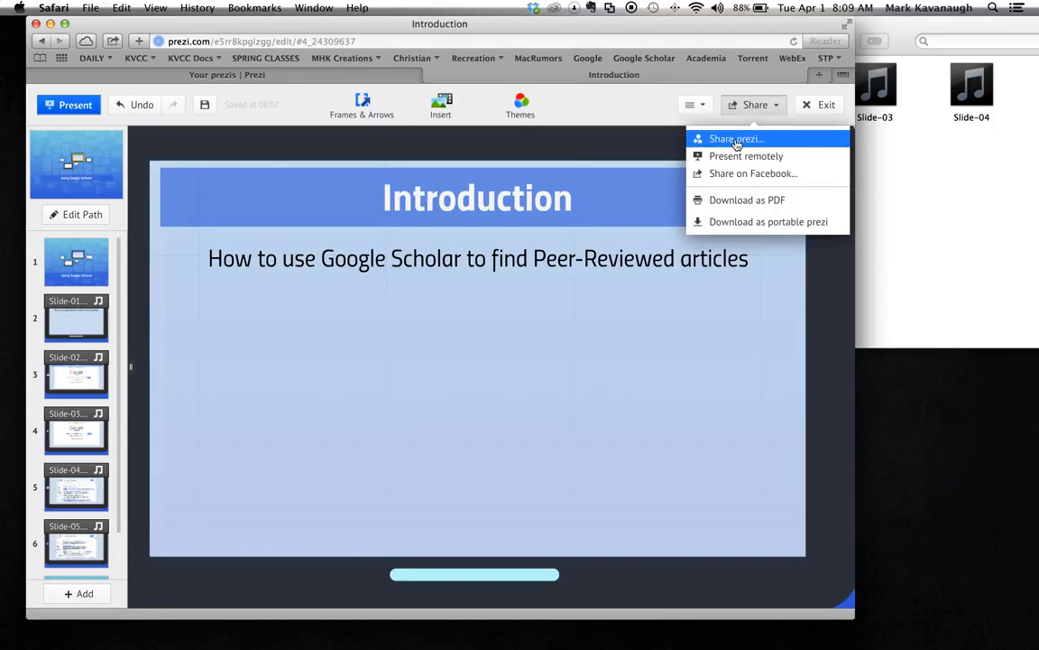
{"action": "left_click", "coordinate": [736, 141]}
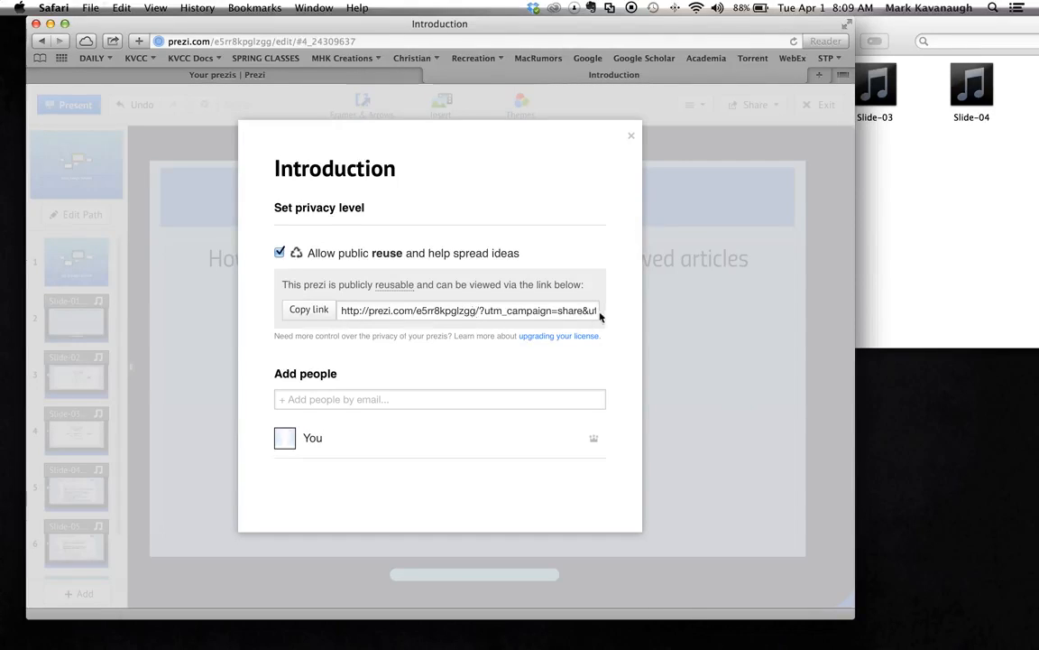
{"action": "left_click", "coordinate": [310, 312]}
{"action": "left_click", "coordinate": [347, 399]}
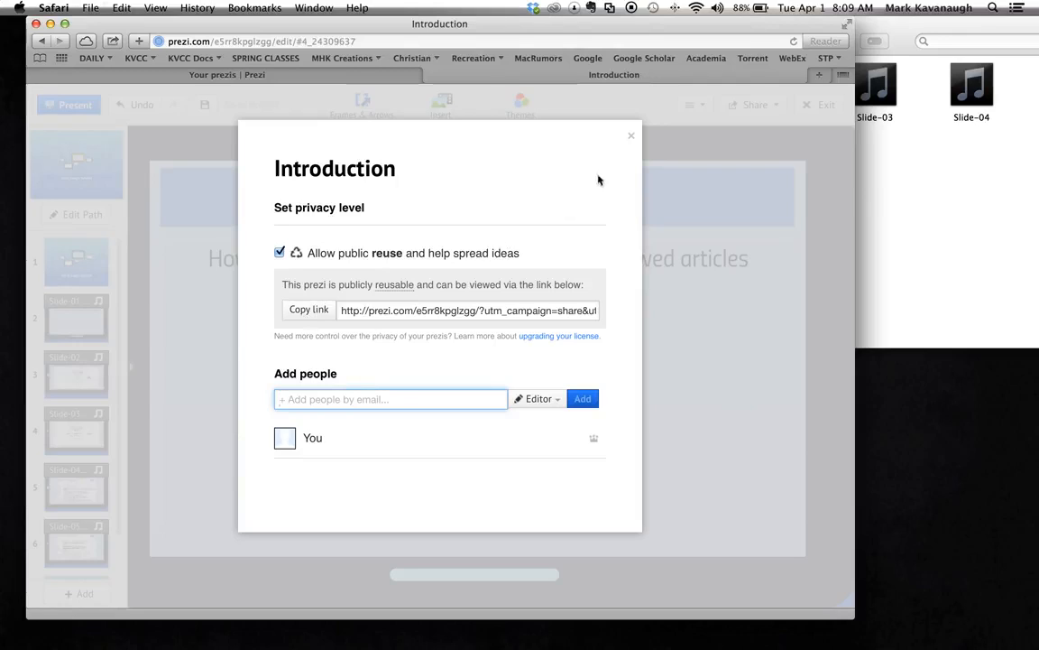
{"action": "left_click", "coordinate": [630, 139]}
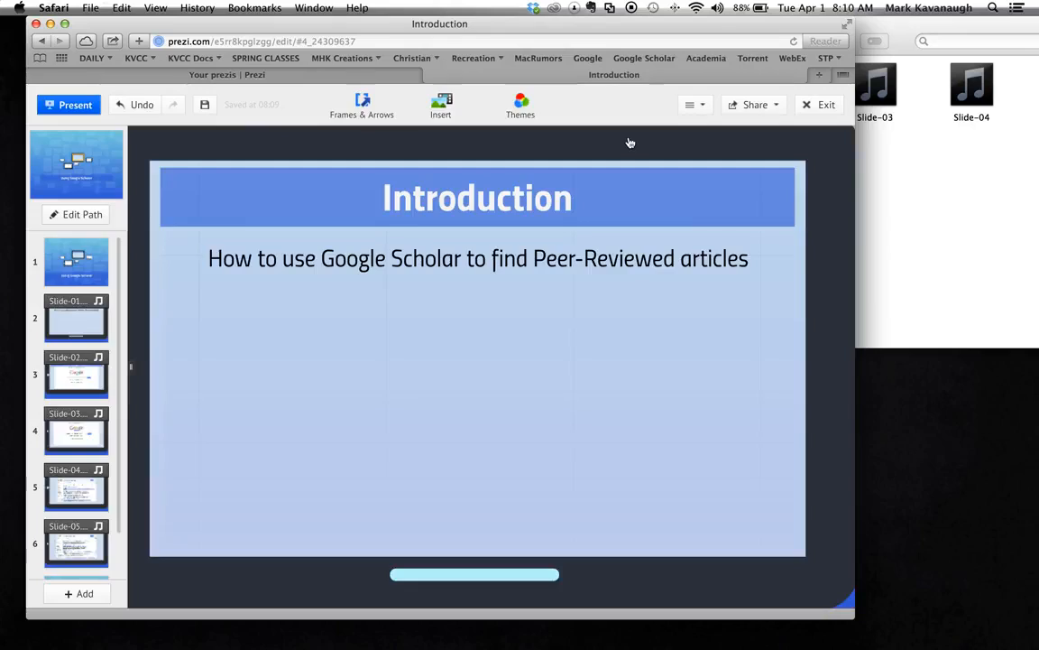